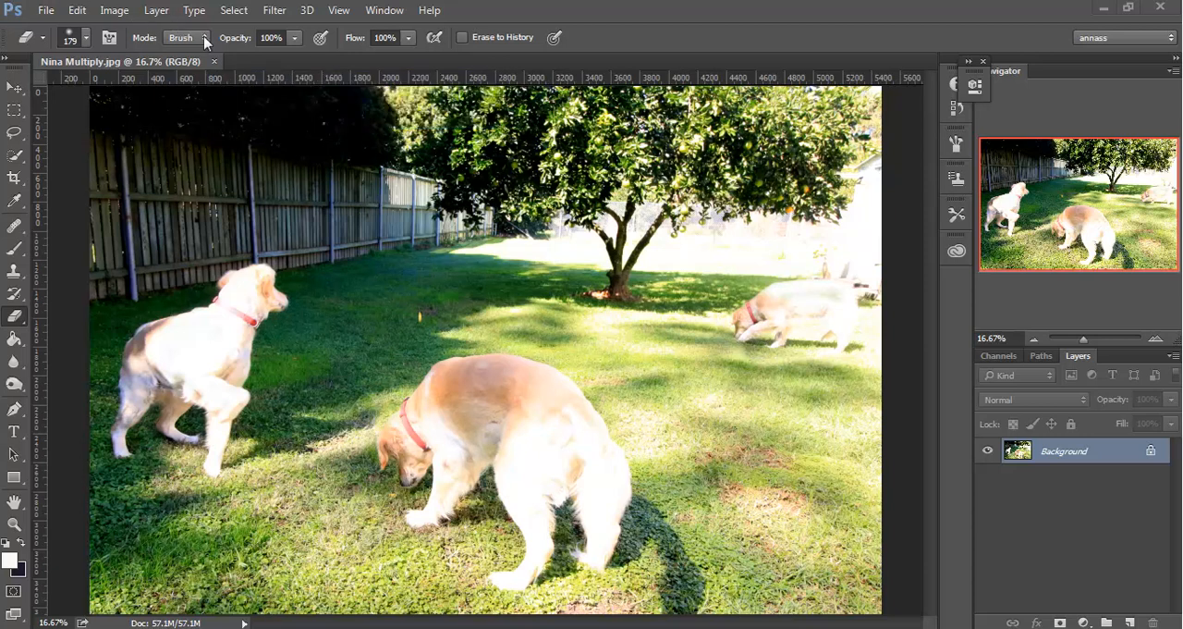
Close the Nina Multiply.jpg image and start the Load Files into Stack script.
click(215, 62)
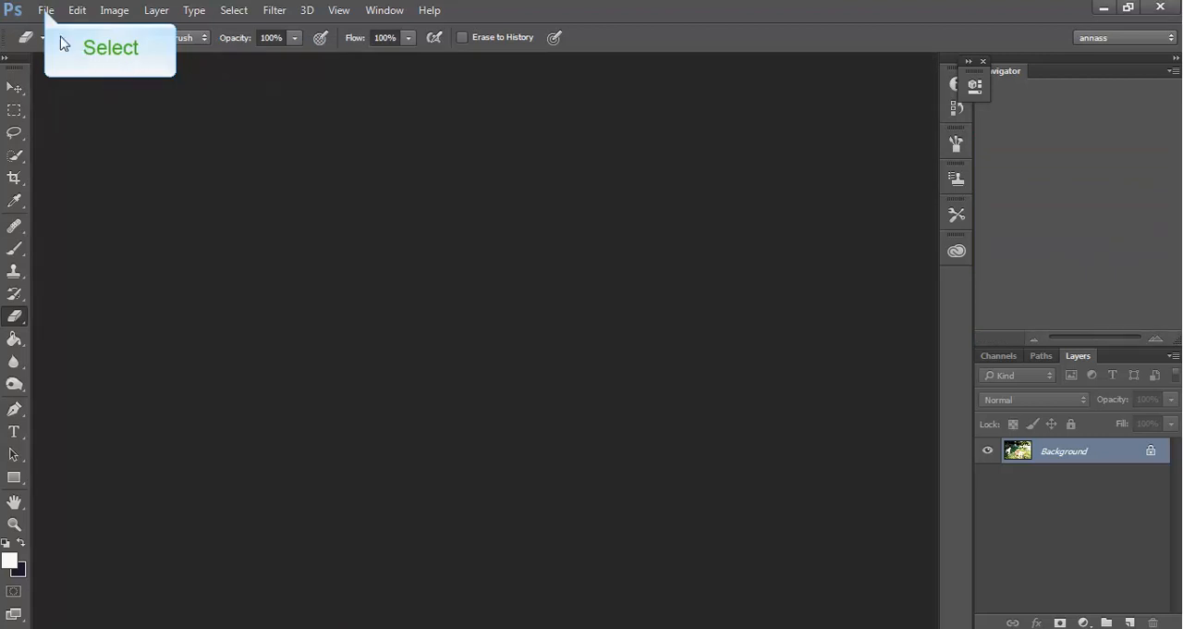
click(45, 11)
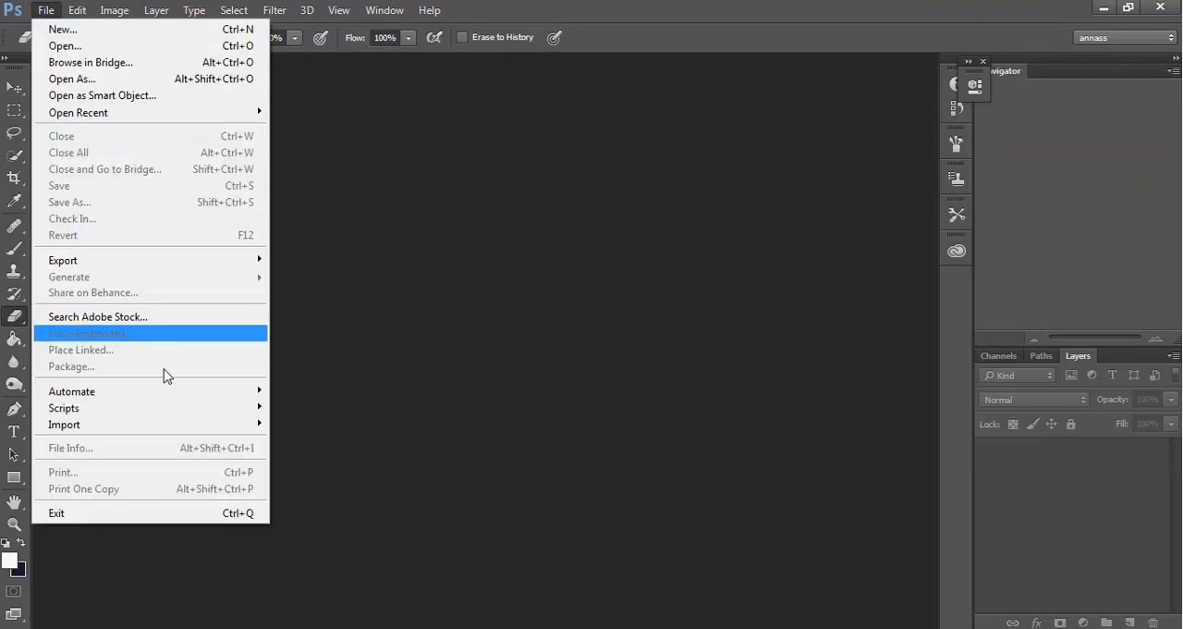
mouse_move(167, 410)
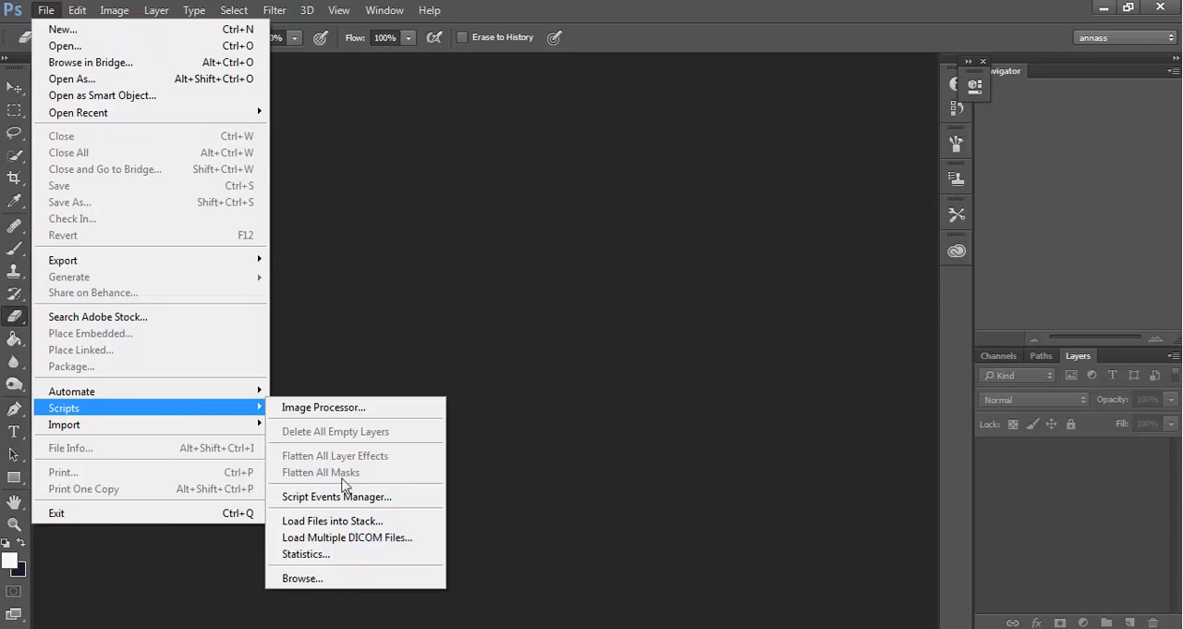
click(352, 523)
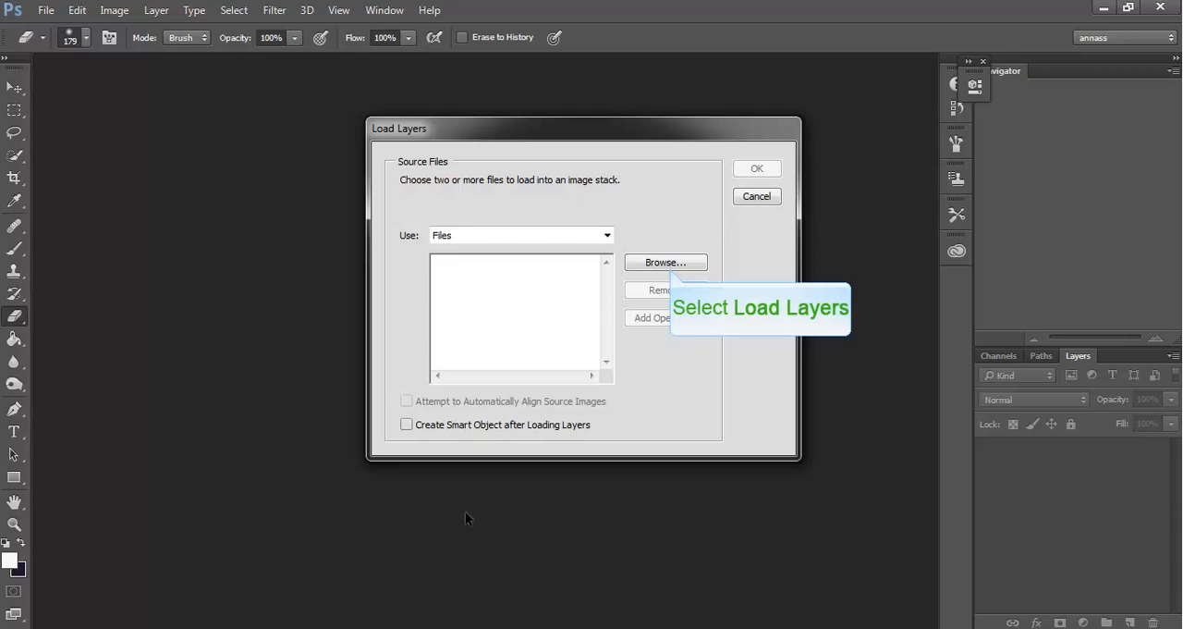
Load the photos _MG_4005, _MG_4013 and _MG_4017 from the images dog folder as layers of one document.
click(668, 264)
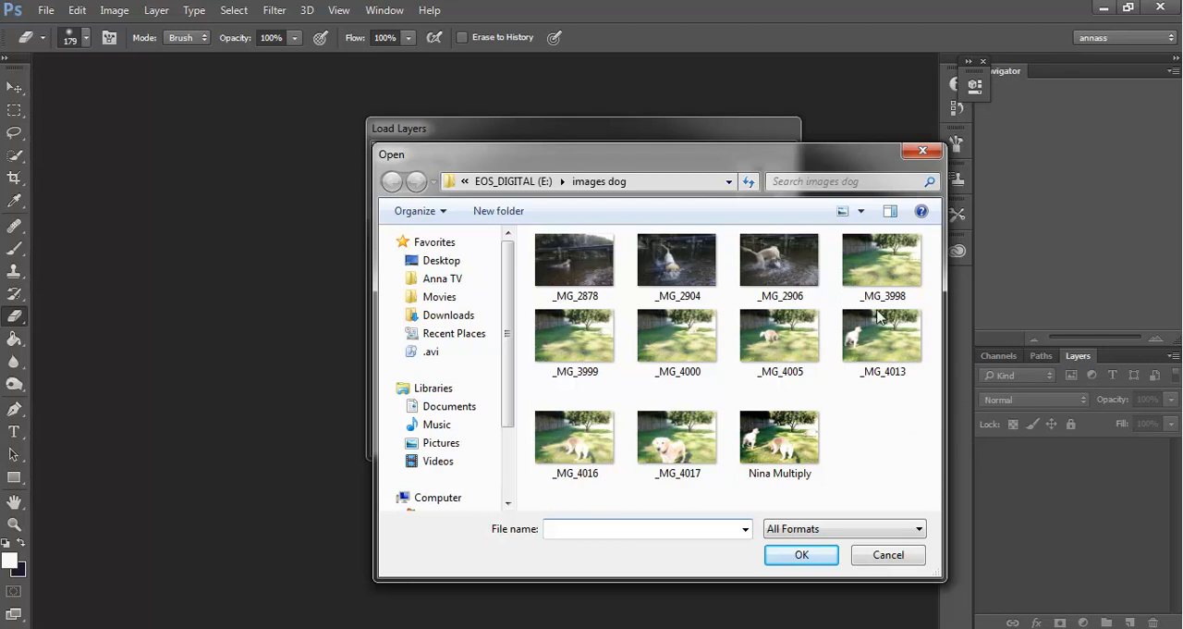
click(901, 364)
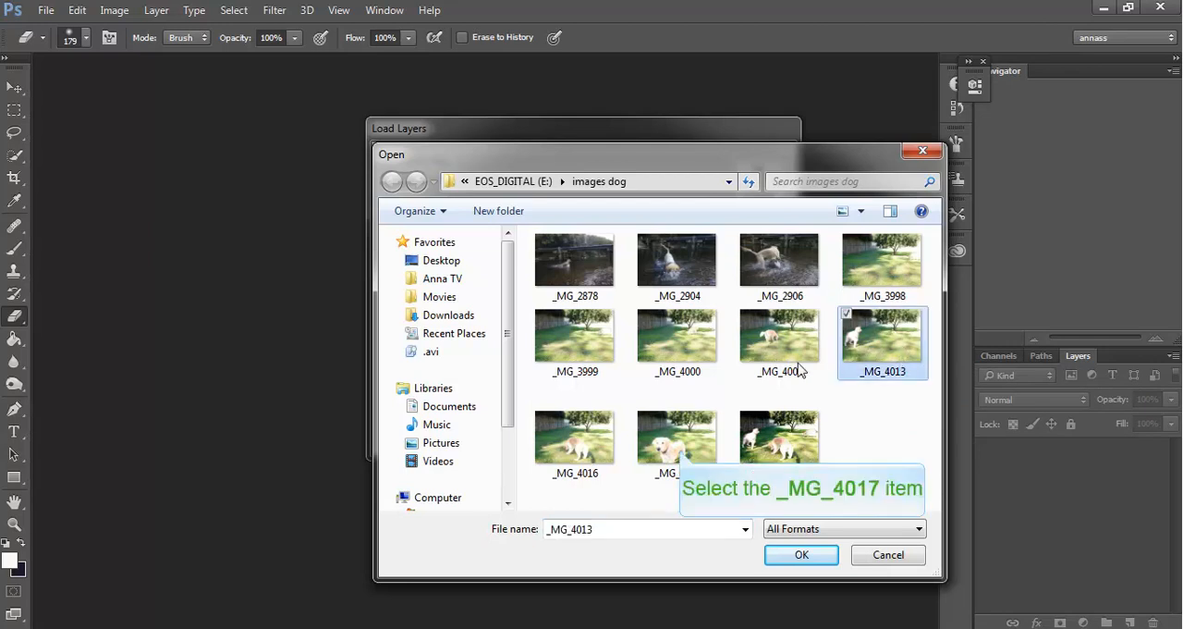
click(683, 451)
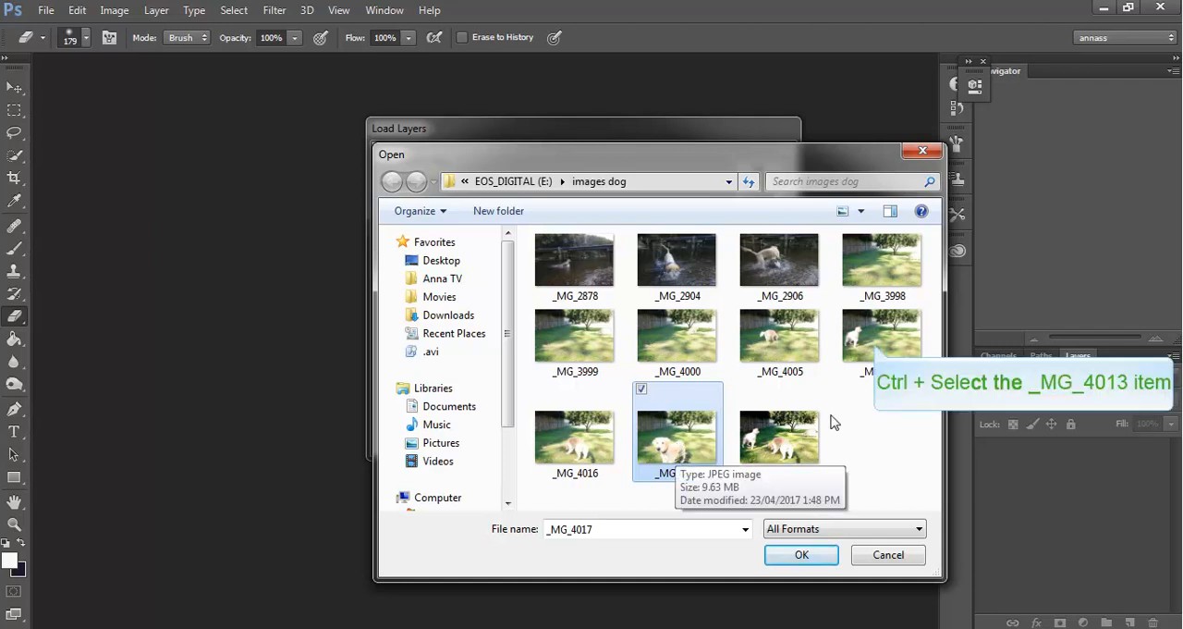
ctrl+click(876, 349)
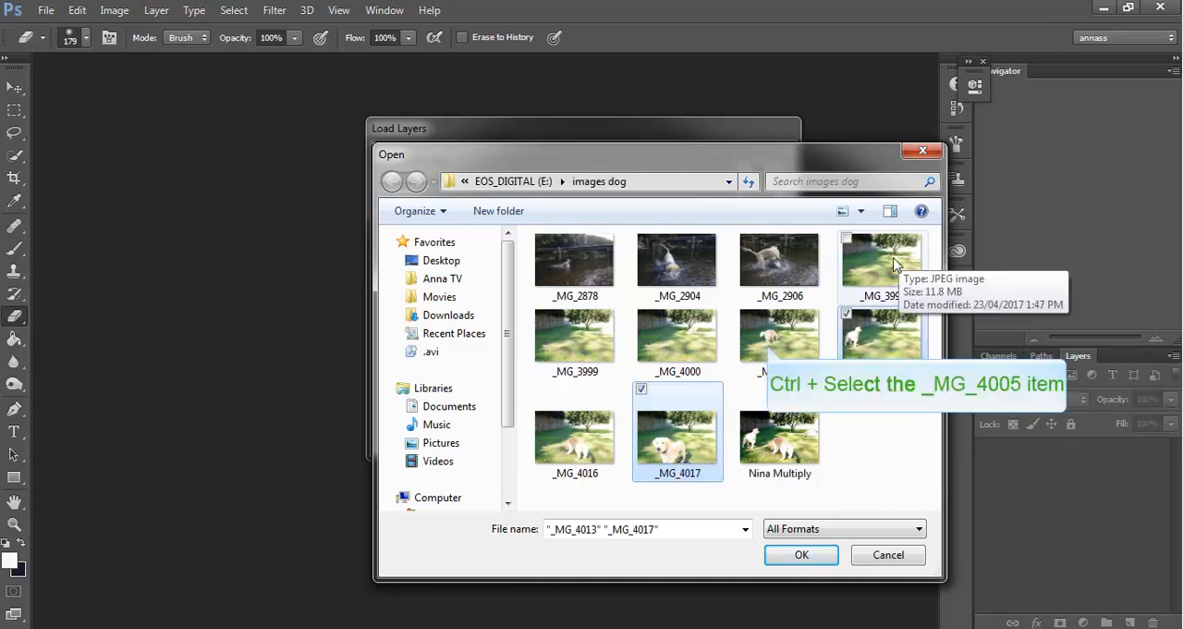
ctrl+click(768, 349)
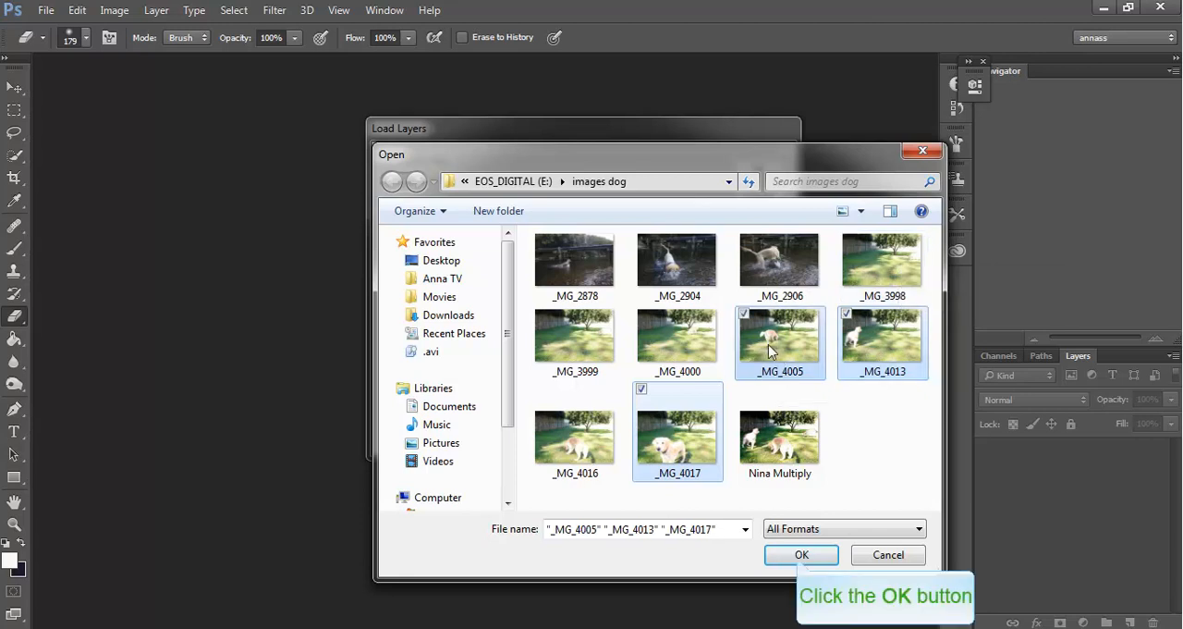
click(800, 555)
click(756, 166)
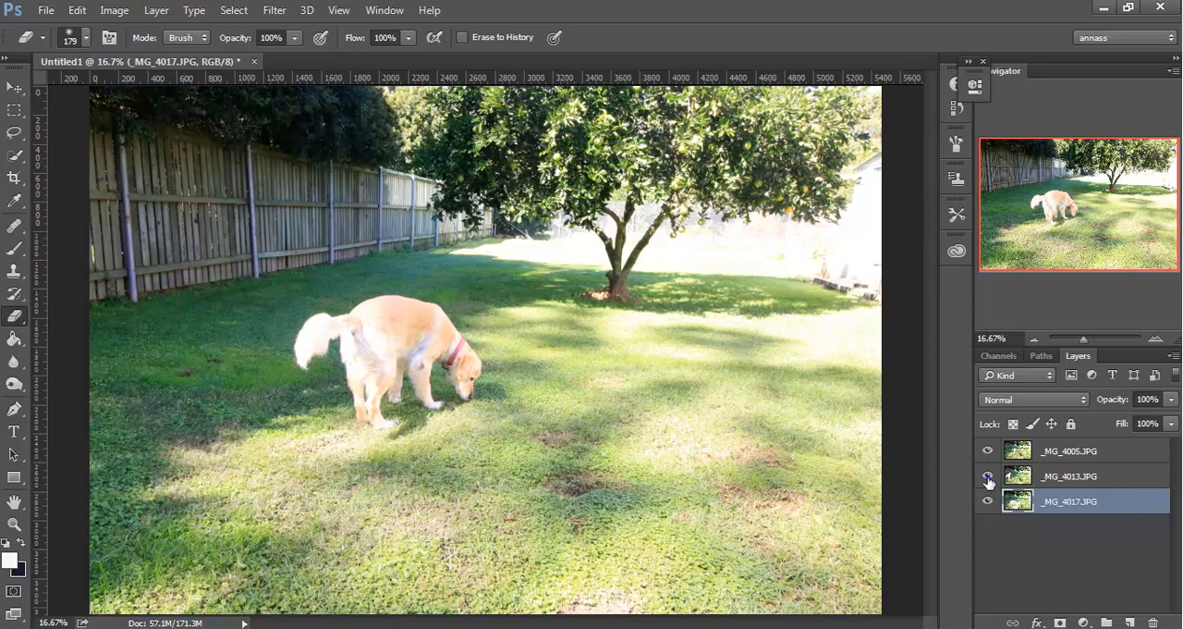
Hide the two upper photo layers and try placing _MG_4017.JPG above _MG_4013.JPG in the layer stack.
click(987, 452)
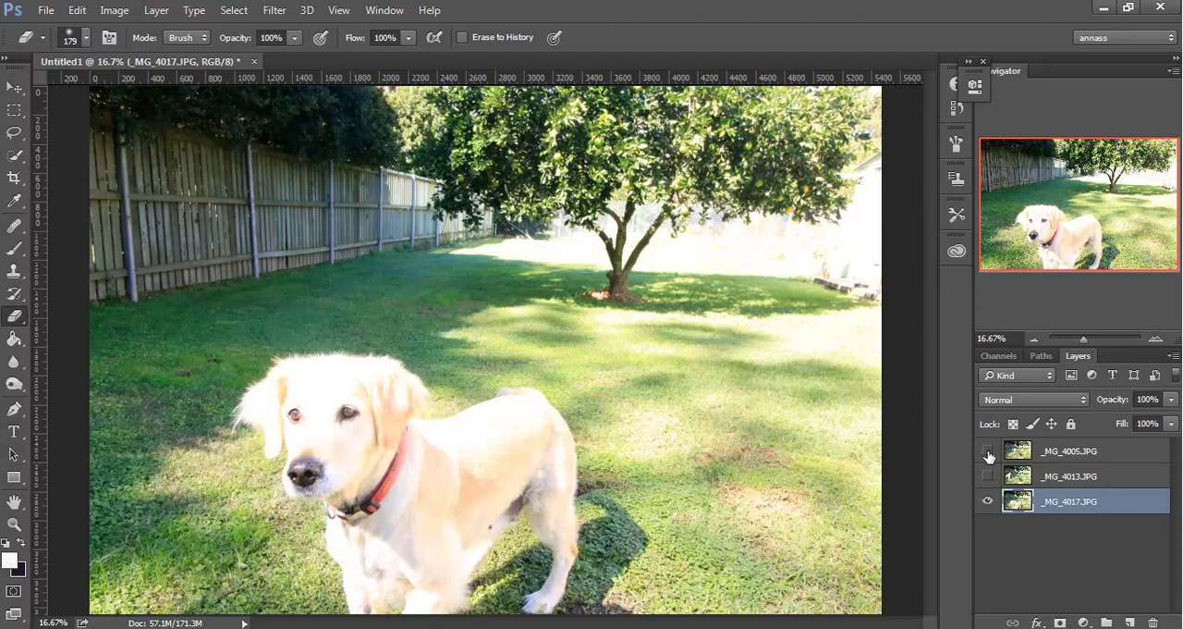
drag(1060, 506, 1055, 465)
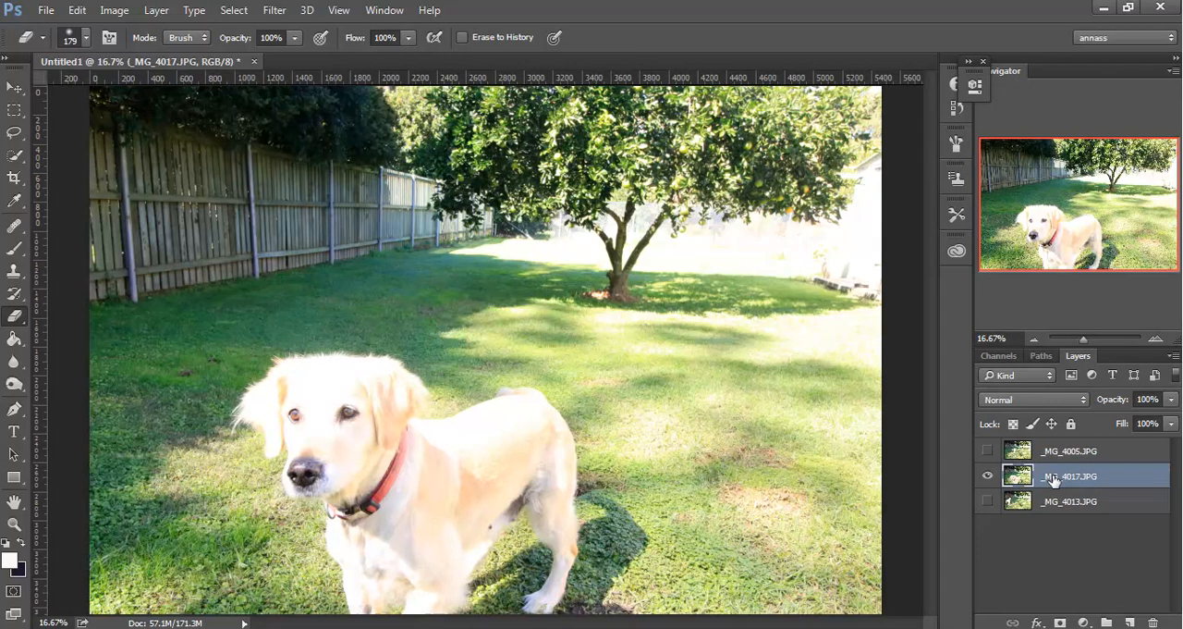
click(988, 476)
click(987, 500)
click(987, 451)
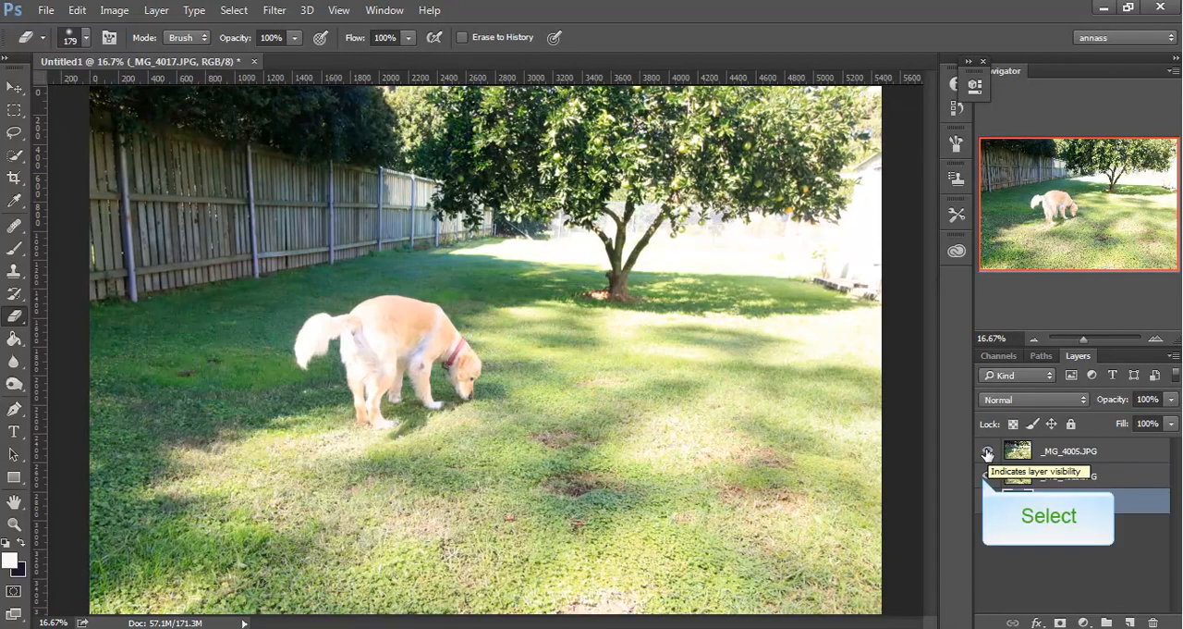
Compare the dog's position in each photo by hiding and showing the _MG_4005.JPG and _MG_4013.JPG layers.
click(985, 479)
click(990, 453)
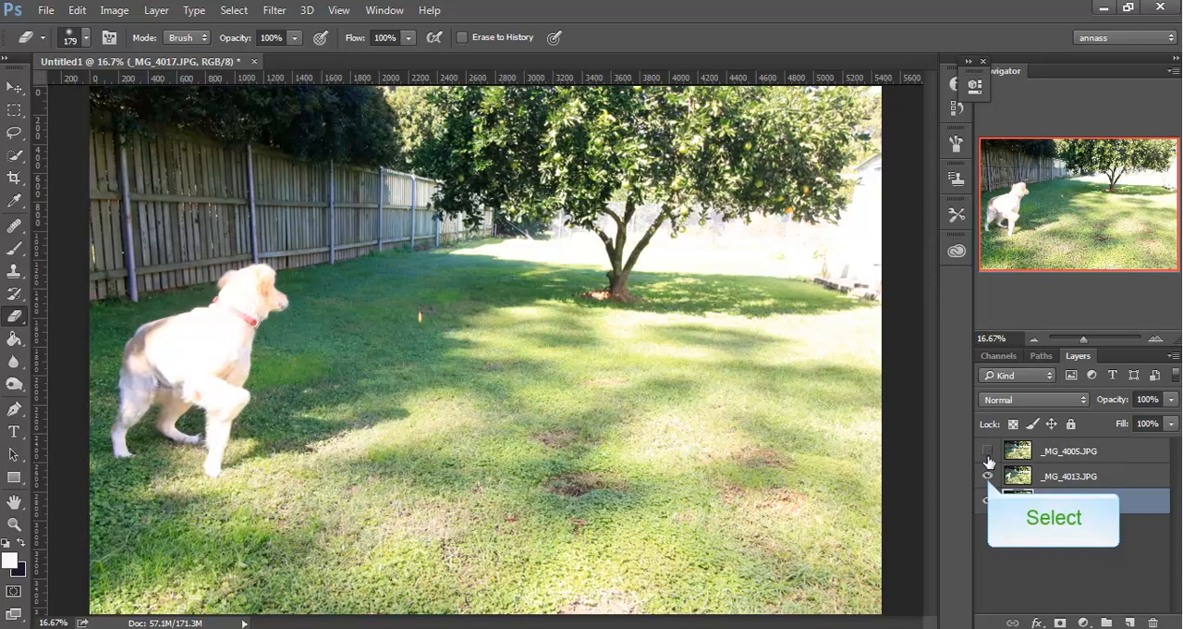
click(988, 478)
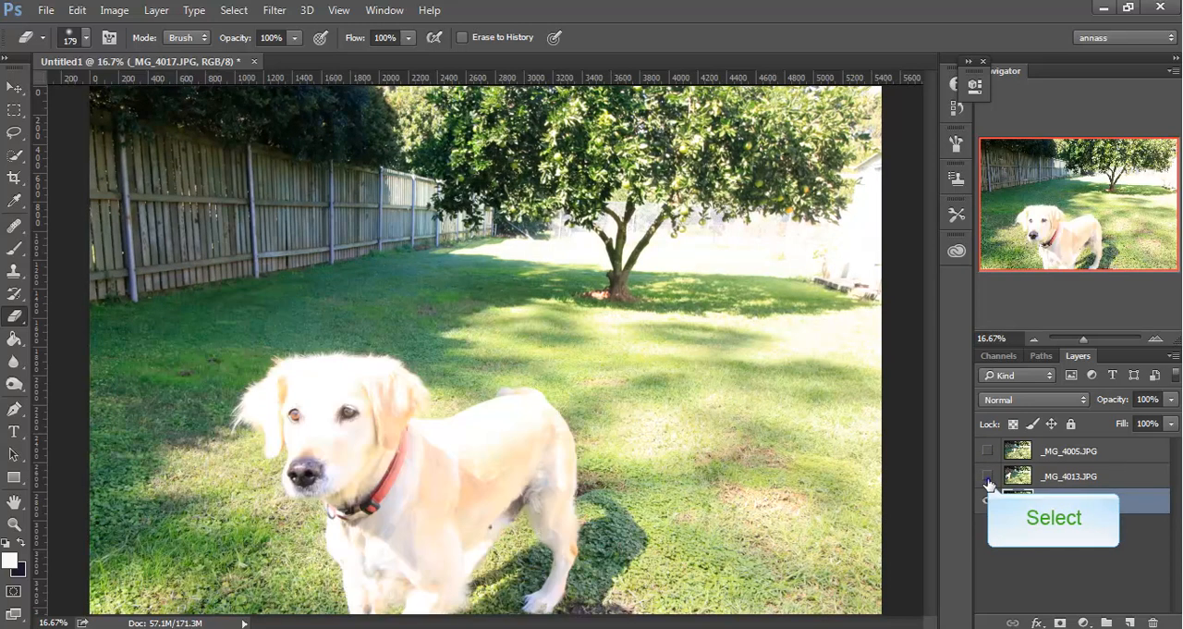
click(987, 479)
click(988, 452)
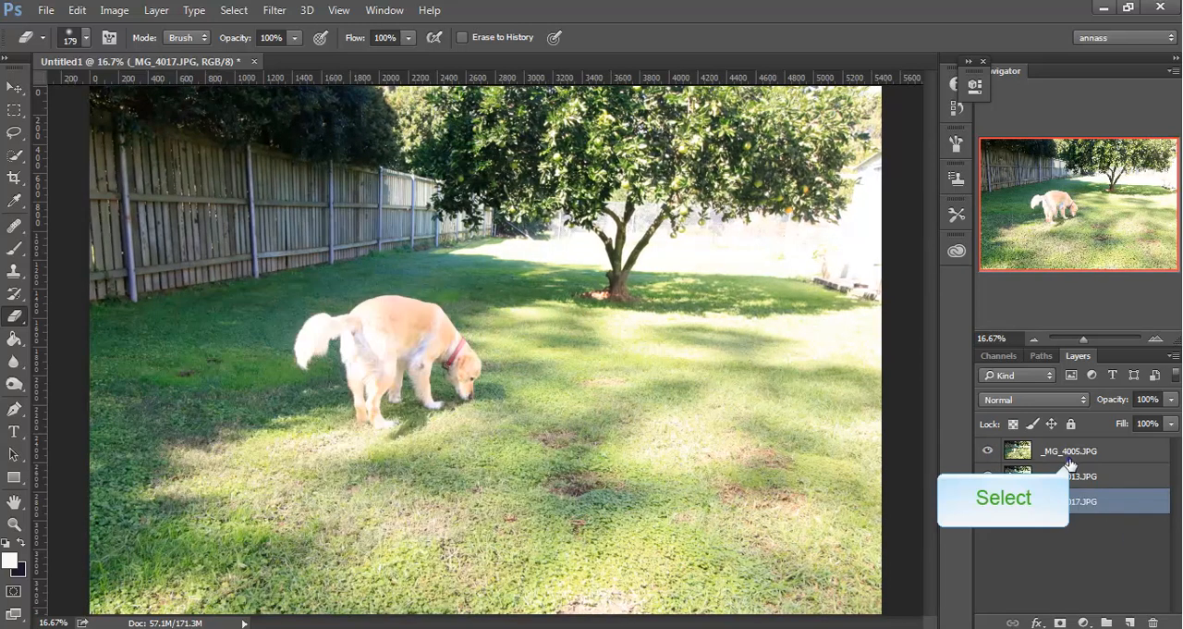
Add a layer mask to the _MG_4005.JPG layer and check that the foreground colour is white.
click(1071, 453)
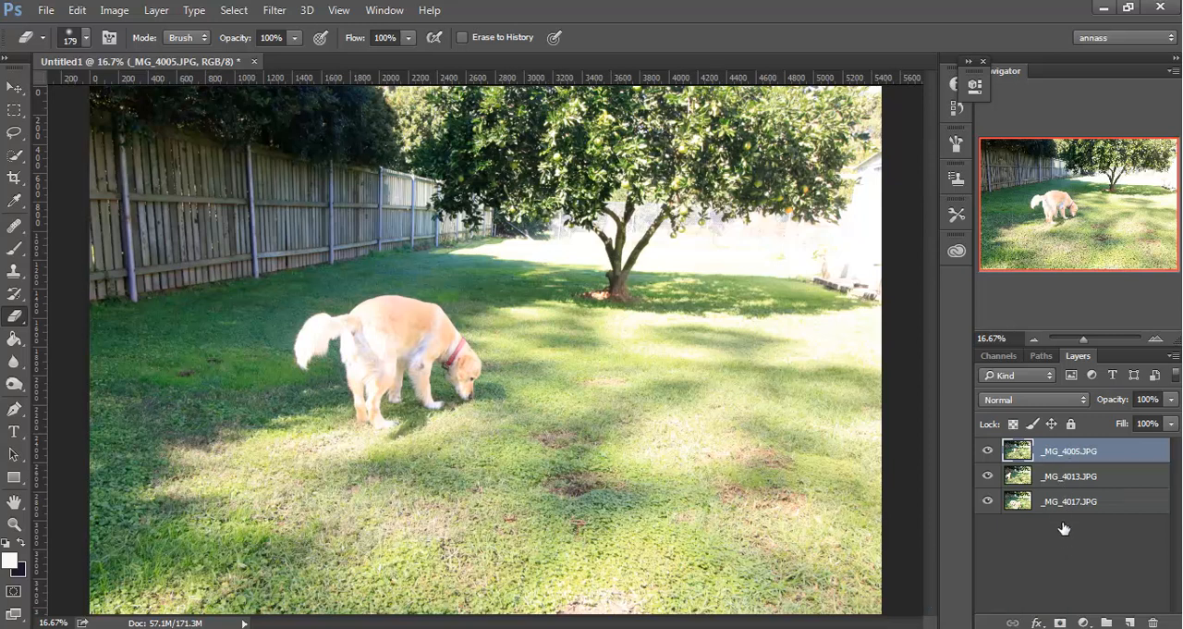
click(1060, 623)
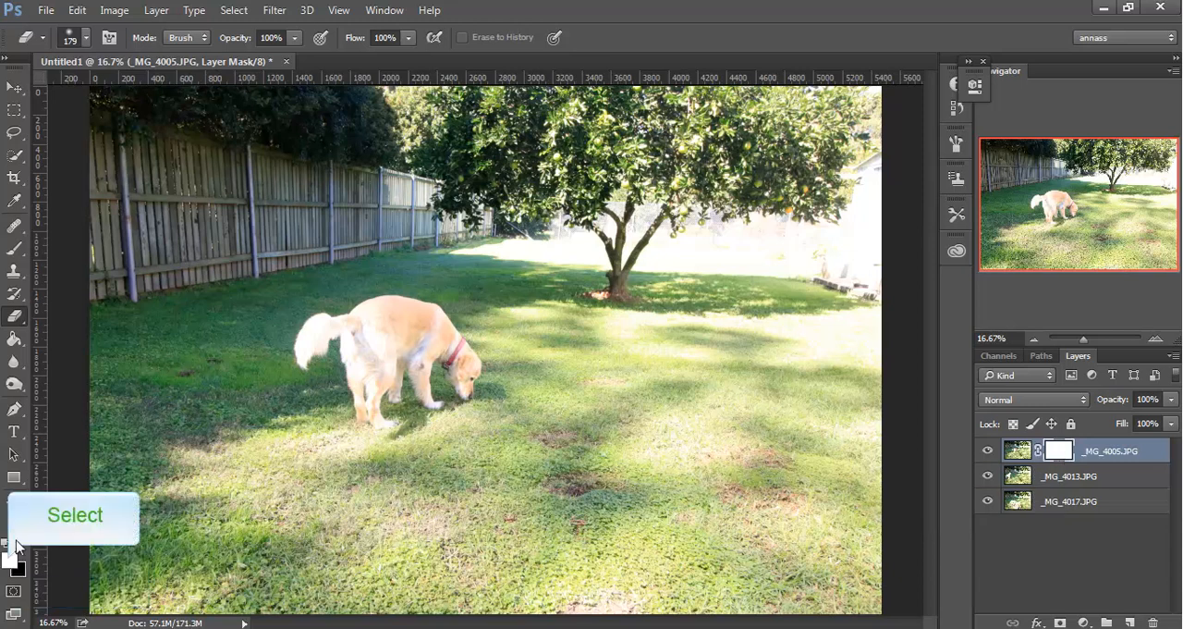
click(11, 561)
click(1059, 115)
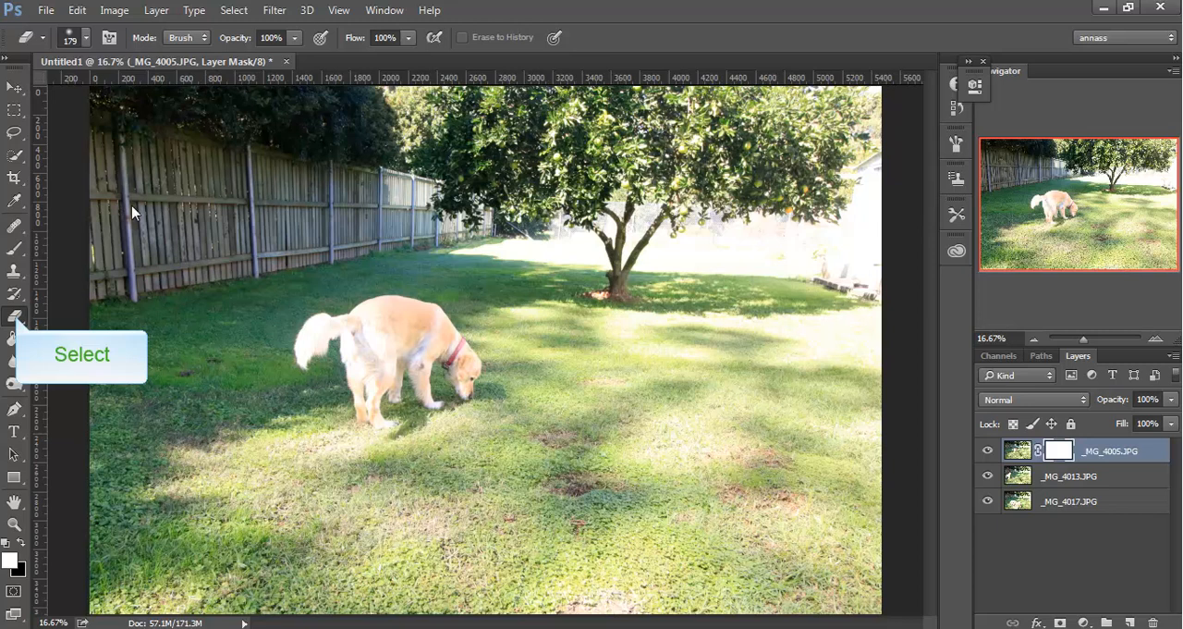
Erase the dog on the _MG_4005.JPG layer mask with the Eraser at 100% opacity.
click(296, 38)
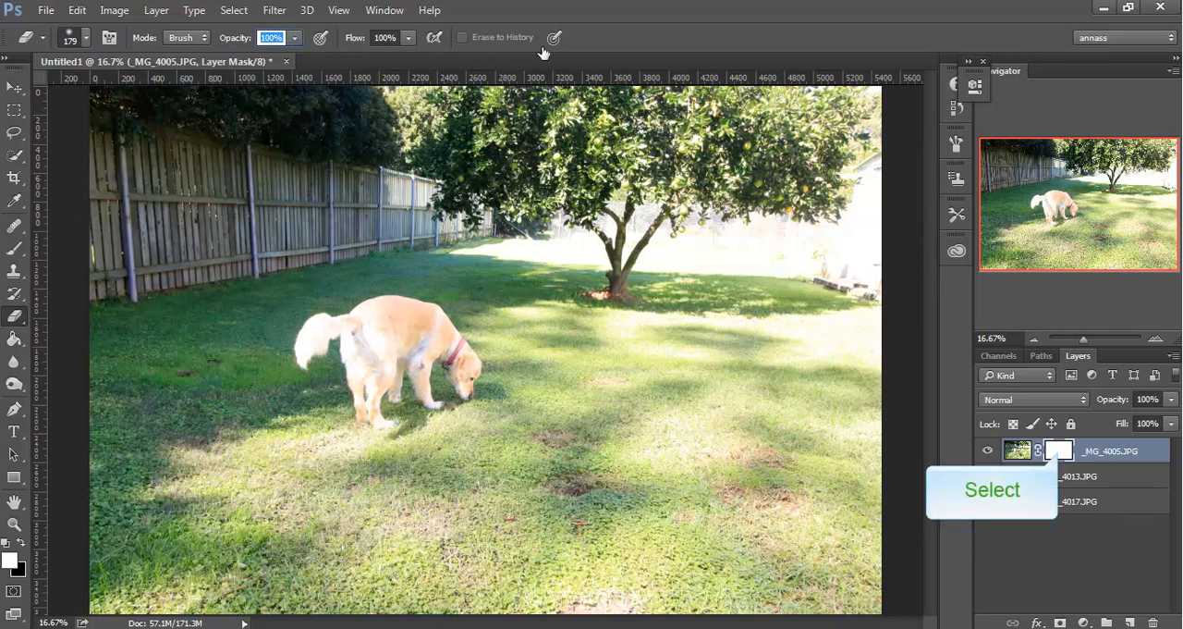
click(1059, 453)
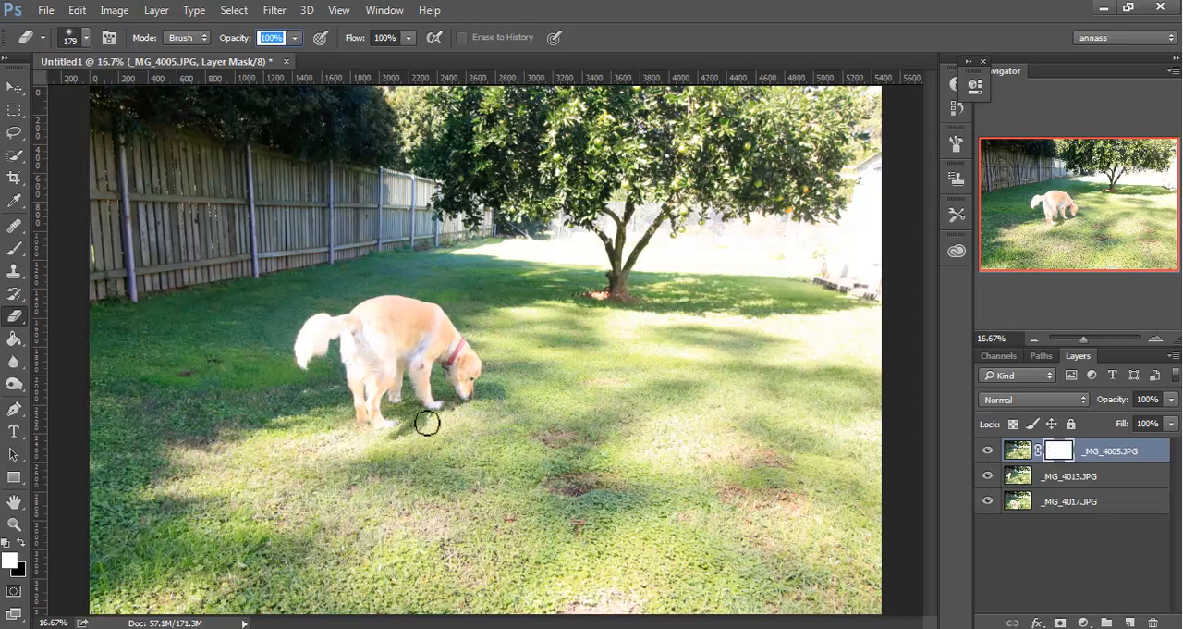
mouse_move(305, 359)
mouse_down()
mouse_move(322, 336)
mouse_move(321, 347)
mouse_move(374, 301)
mouse_move(442, 318)
mouse_move(461, 344)
mouse_move(435, 307)
mouse_move(464, 339)
mouse_move(481, 373)
mouse_move(476, 390)
mouse_move(458, 368)
mouse_move(472, 402)
mouse_move(396, 312)
mouse_move(368, 359)
mouse_move(353, 351)
mouse_move(359, 378)
mouse_move(351, 358)
mouse_move(363, 418)
mouse_move(379, 418)
mouse_move(375, 362)
mouse_move(381, 389)
mouse_move(399, 364)
mouse_move(397, 389)
mouse_move(403, 362)
mouse_move(419, 403)
mouse_move(440, 411)
mouse_move(489, 386)
mouse_move(411, 408)
mouse_move(401, 431)
mouse_move(398, 417)
mouse_move(367, 420)
mouse_up()
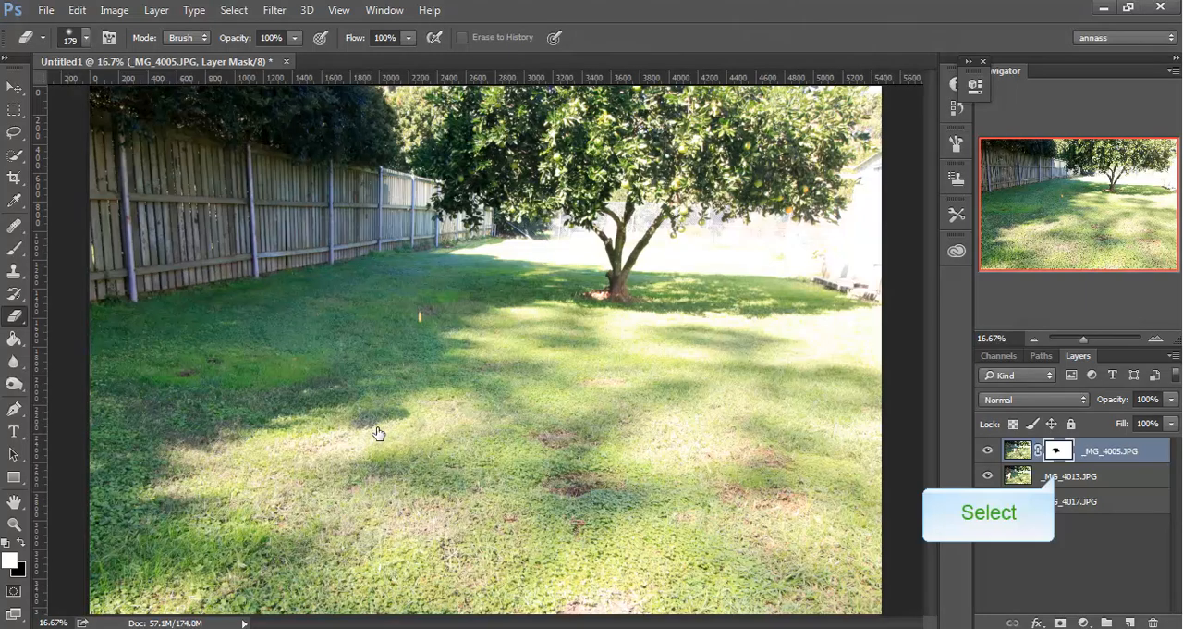
Hide the _MG_4005.JPG layer and add a layer mask to _MG_4013.JPG, with white foreground and black background colours.
click(1055, 478)
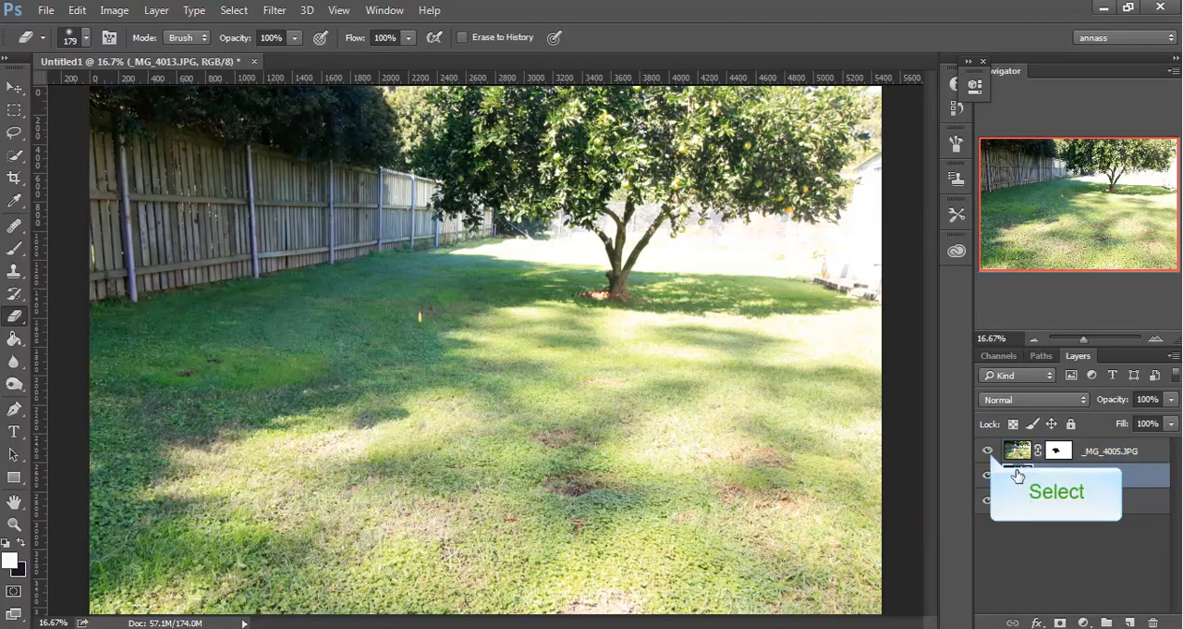
click(988, 451)
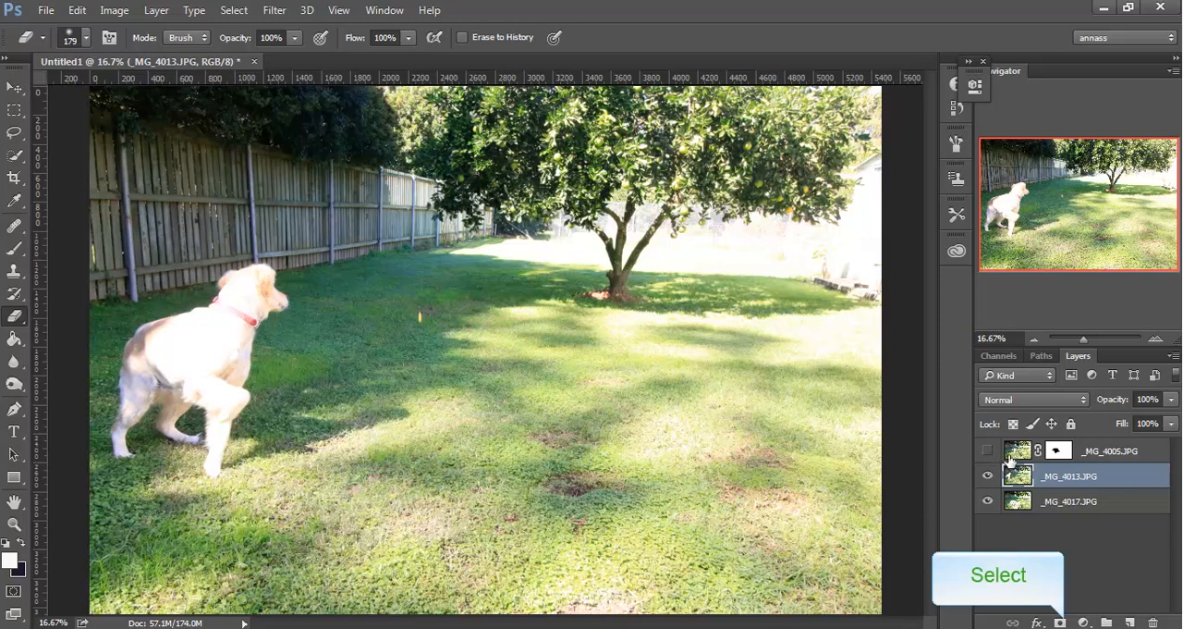
click(1062, 624)
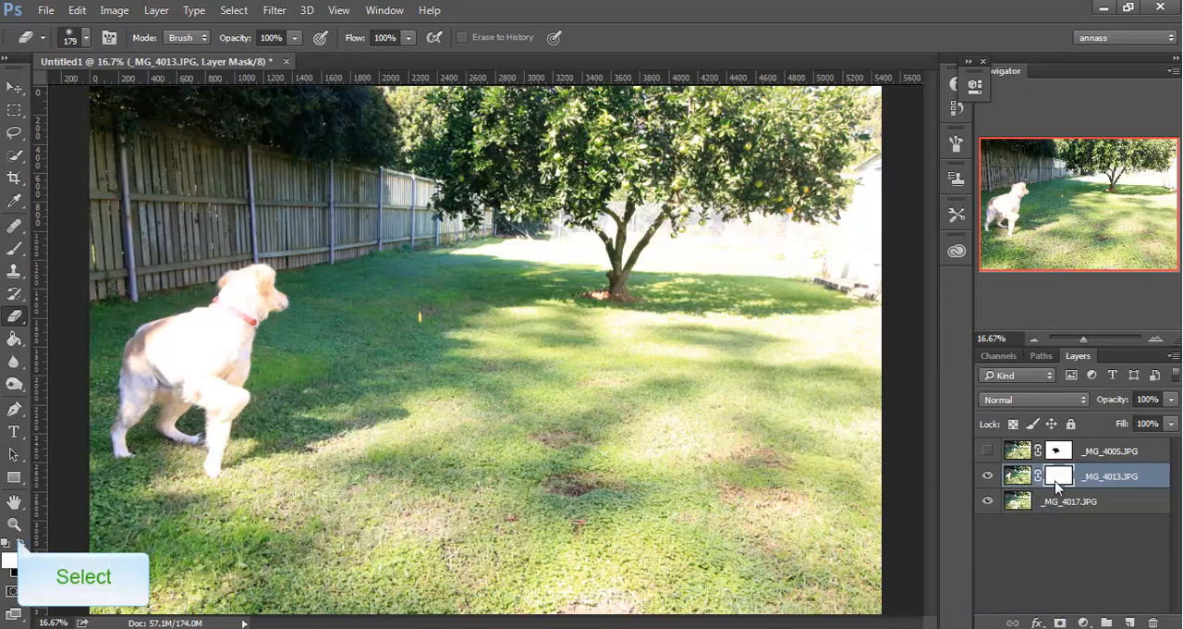
click(19, 543)
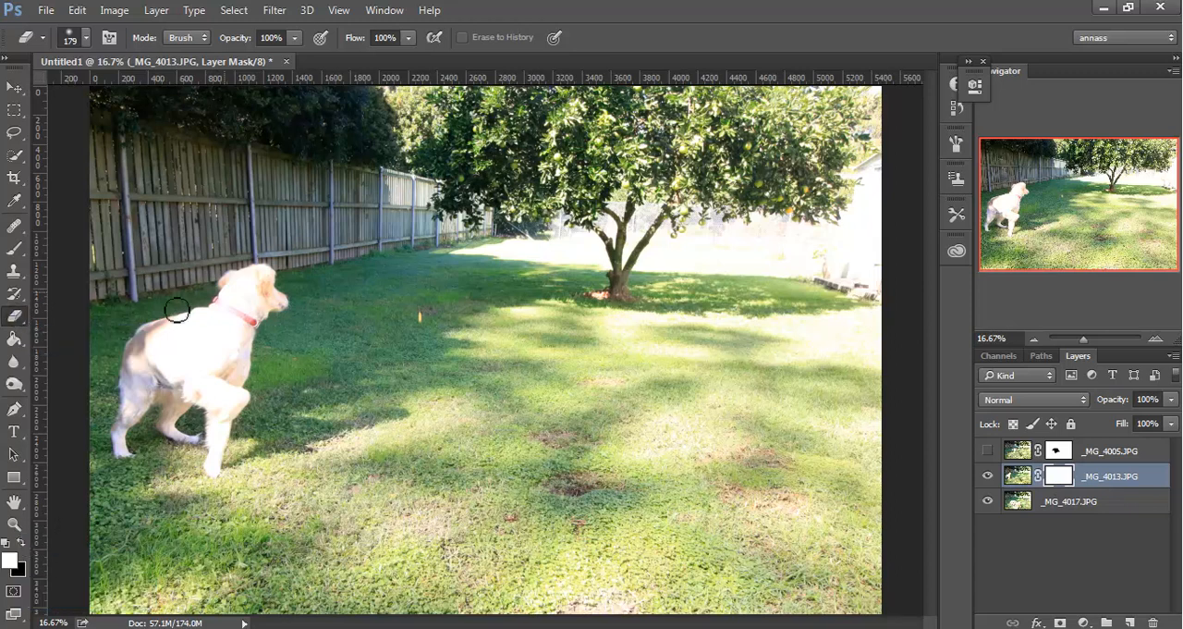
Erase the dog on the _MG_4013.JPG mask, swapping foreground and background colours to restore the grass and touch up leftover patches.
mouse_move(231, 287)
mouse_down()
mouse_move(270, 267)
mouse_move(289, 304)
mouse_move(220, 321)
mouse_move(230, 300)
mouse_move(130, 348)
mouse_move(113, 435)
mouse_move(124, 464)
mouse_move(141, 355)
mouse_move(135, 422)
mouse_move(165, 379)
mouse_move(127, 389)
mouse_move(209, 345)
mouse_move(151, 350)
mouse_move(199, 332)
mouse_move(160, 338)
mouse_move(241, 318)
mouse_move(229, 333)
mouse_move(288, 303)
mouse_move(242, 356)
mouse_move(255, 336)
mouse_move(223, 346)
mouse_move(193, 379)
mouse_move(173, 372)
mouse_move(191, 363)
mouse_move(165, 408)
mouse_move(182, 441)
mouse_move(218, 389)
mouse_move(197, 385)
mouse_move(248, 387)
mouse_move(235, 427)
mouse_move(214, 394)
mouse_move(222, 473)
mouse_move(223, 442)
mouse_move(258, 394)
mouse_move(240, 431)
mouse_move(225, 430)
mouse_move(242, 406)
mouse_move(279, 439)
mouse_move(328, 441)
mouse_move(259, 400)
mouse_move(277, 376)
mouse_up()
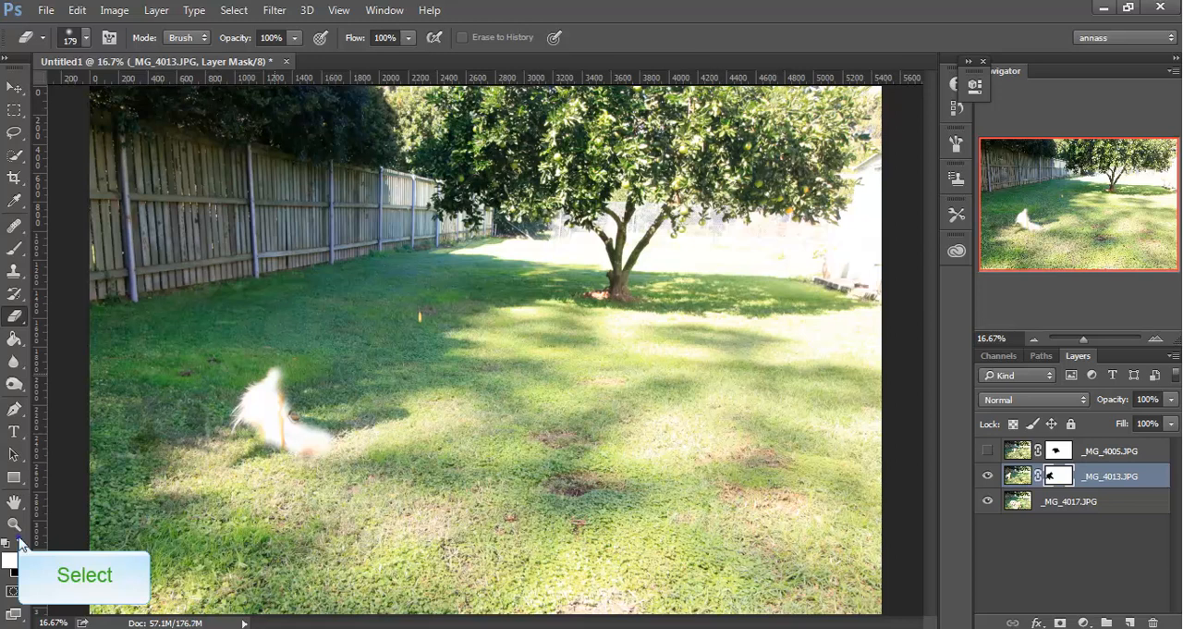
mouse_move(278, 461)
mouse_down()
mouse_move(370, 438)
mouse_move(311, 468)
mouse_move(330, 426)
mouse_move(285, 451)
mouse_move(323, 419)
mouse_move(264, 440)
mouse_move(318, 415)
mouse_move(268, 449)
mouse_move(275, 455)
mouse_move(287, 404)
mouse_move(256, 438)
mouse_move(262, 414)
mouse_move(237, 435)
mouse_move(295, 381)
mouse_move(263, 410)
mouse_move(273, 375)
mouse_up()
key(x)
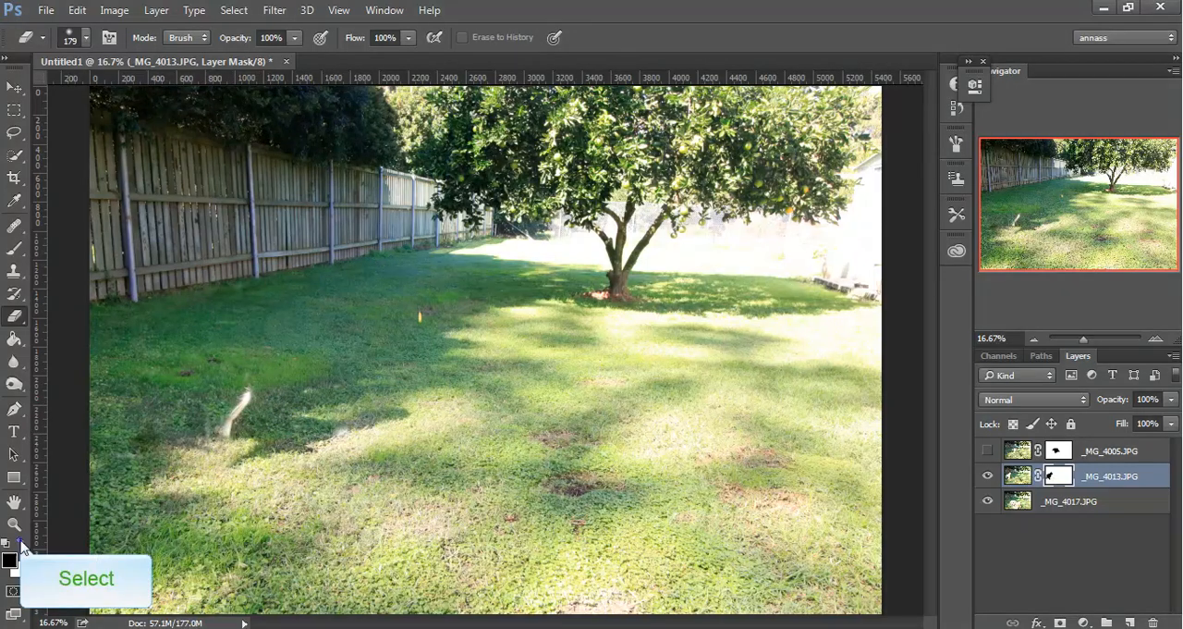
click(22, 543)
mouse_move(244, 395)
mouse_down()
mouse_move(218, 436)
mouse_move(251, 396)
mouse_move(241, 420)
mouse_up()
click(22, 543)
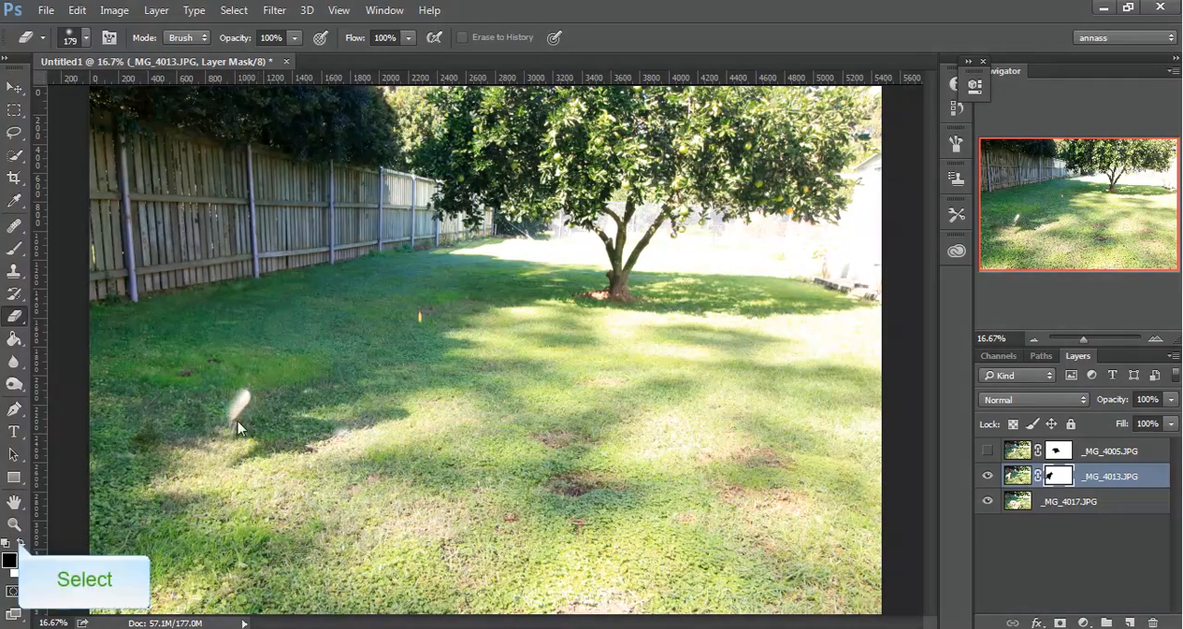
click(22, 544)
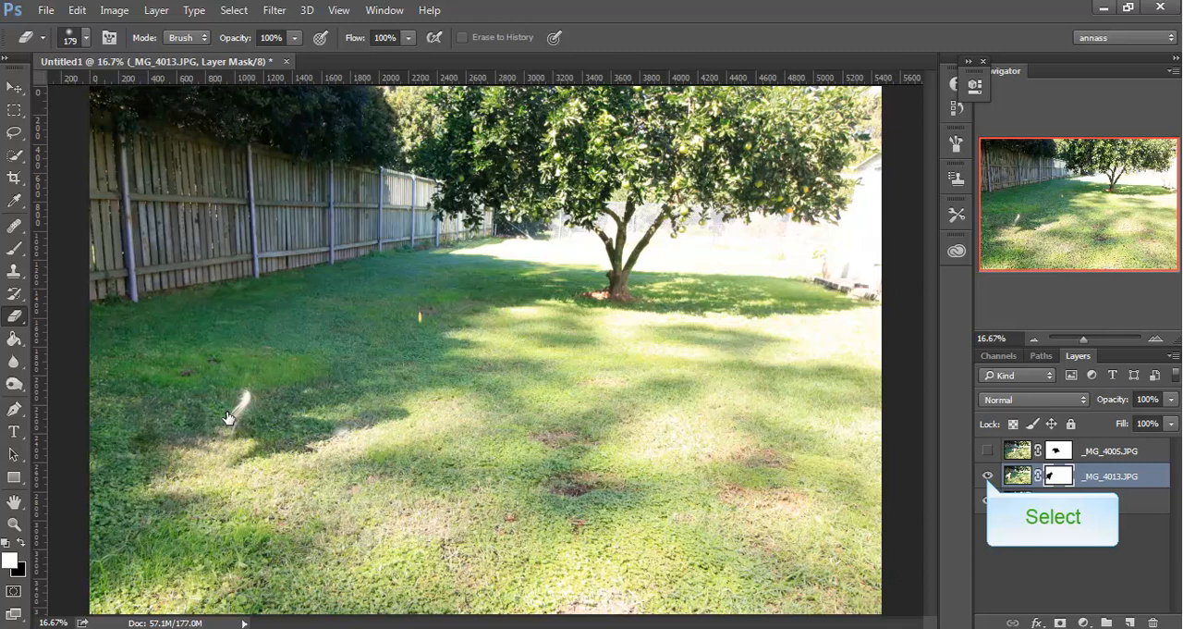
Compare the image with the masked _MG_4013.JPG layer hidden and shown, and make the _MG_4005.JPG layer visible again.
click(988, 477)
click(987, 477)
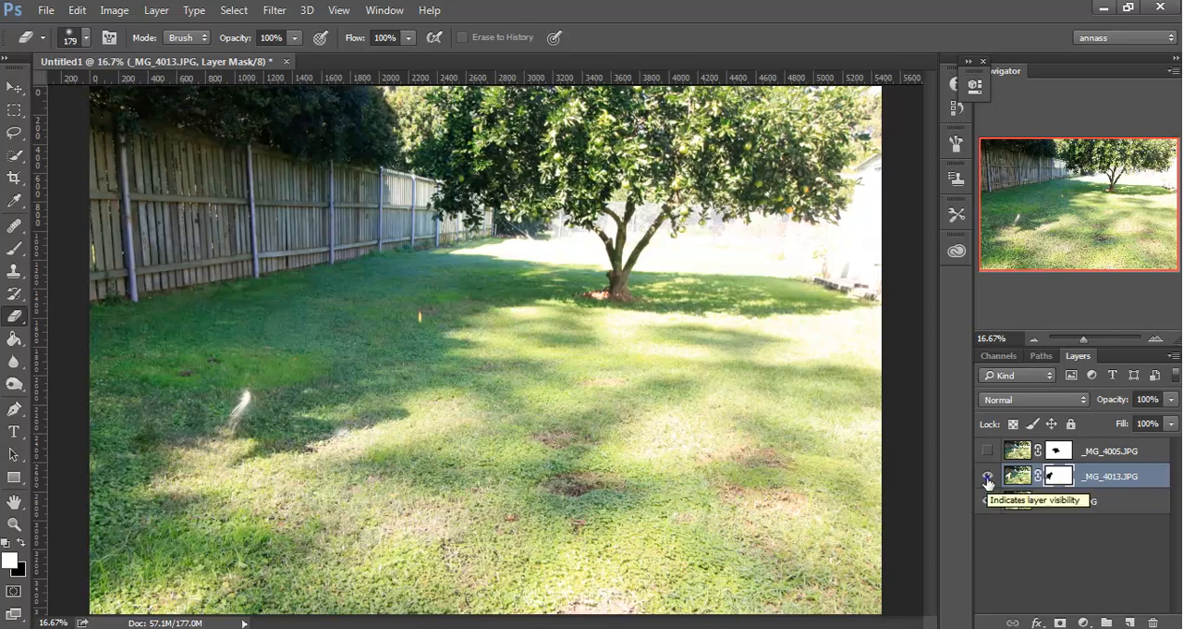
click(987, 477)
click(987, 477)
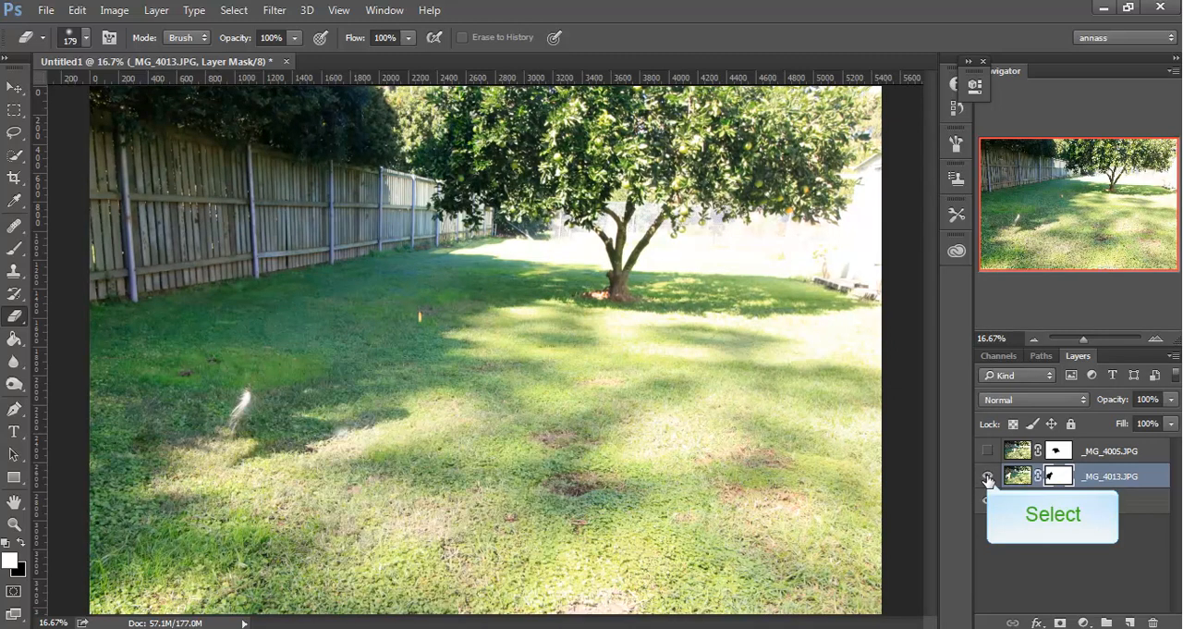
click(987, 477)
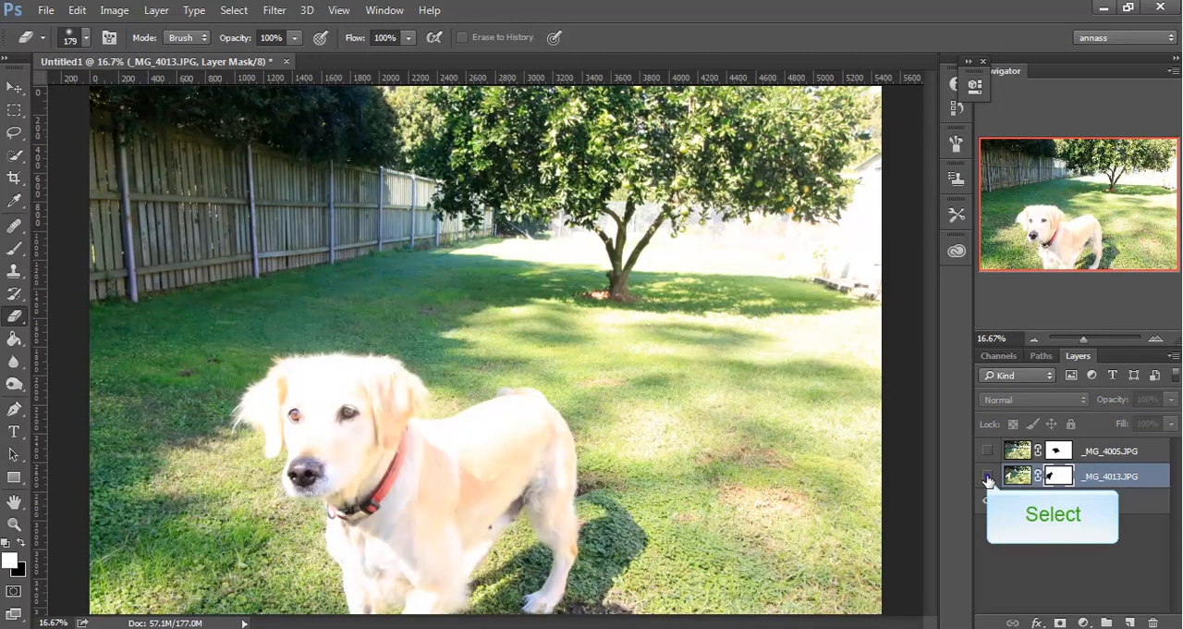
click(988, 477)
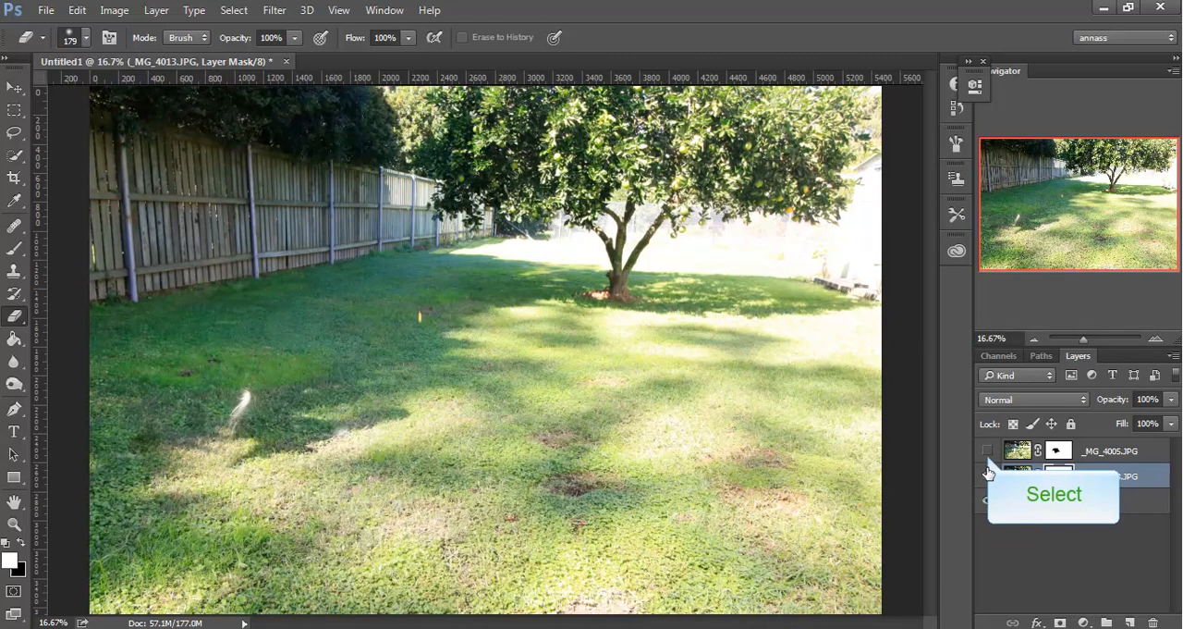
click(987, 453)
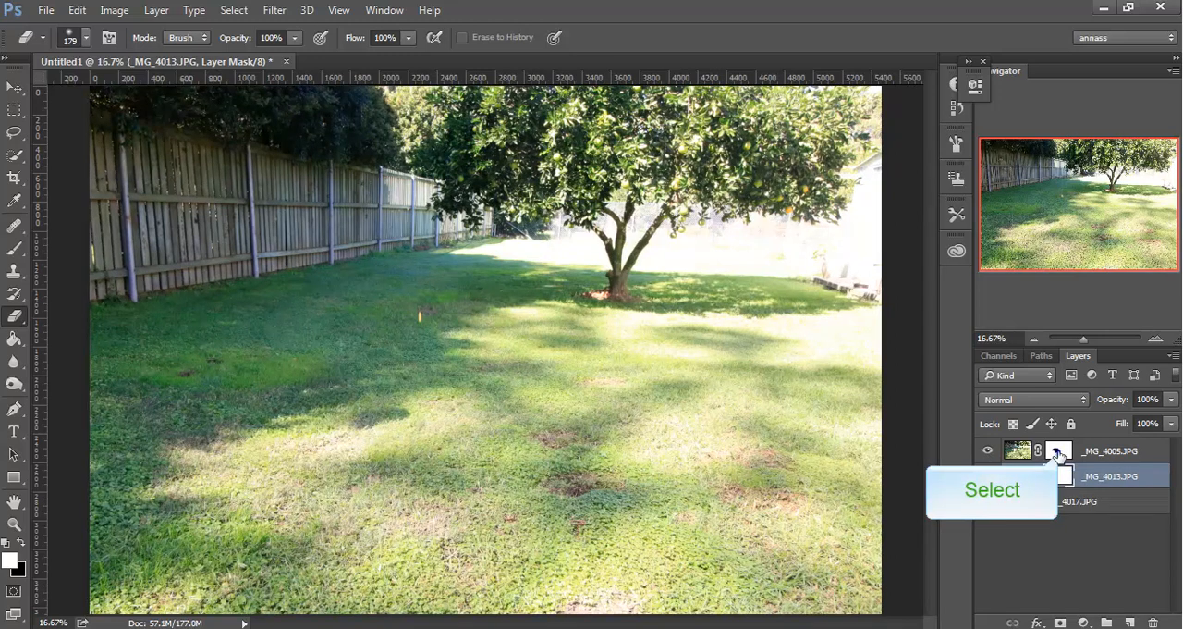
Invert the layer masks of _MG_4005.JPG and _MG_4013.JPG to bring their dogs back over the base photo.
click(1058, 454)
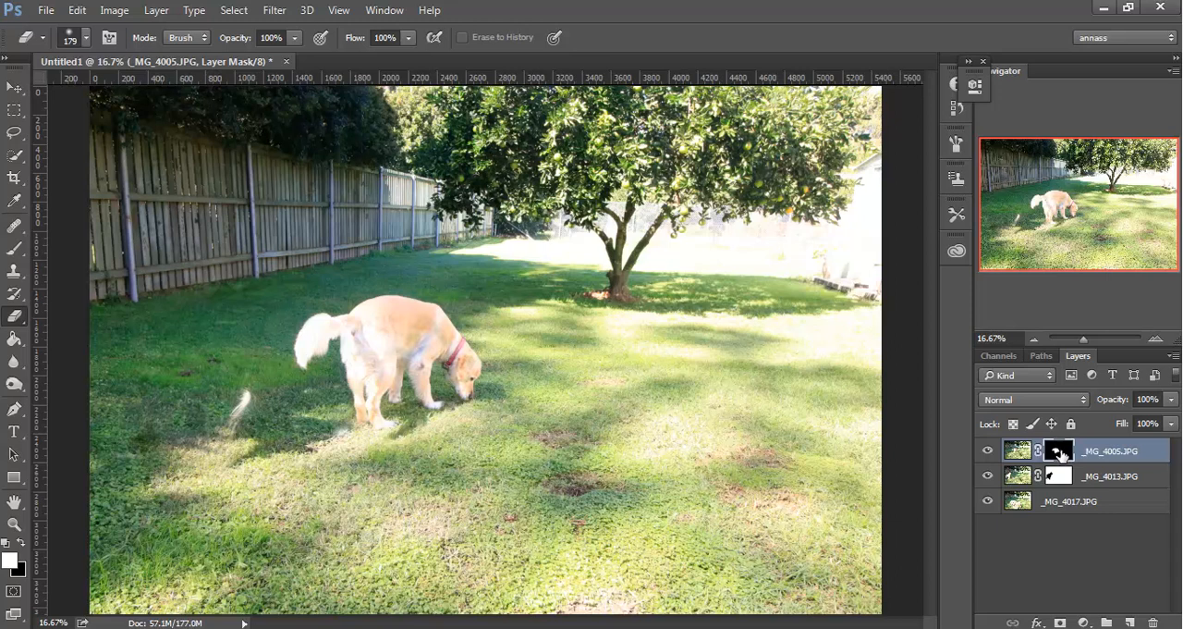
click(1061, 477)
key(ctrl+i)
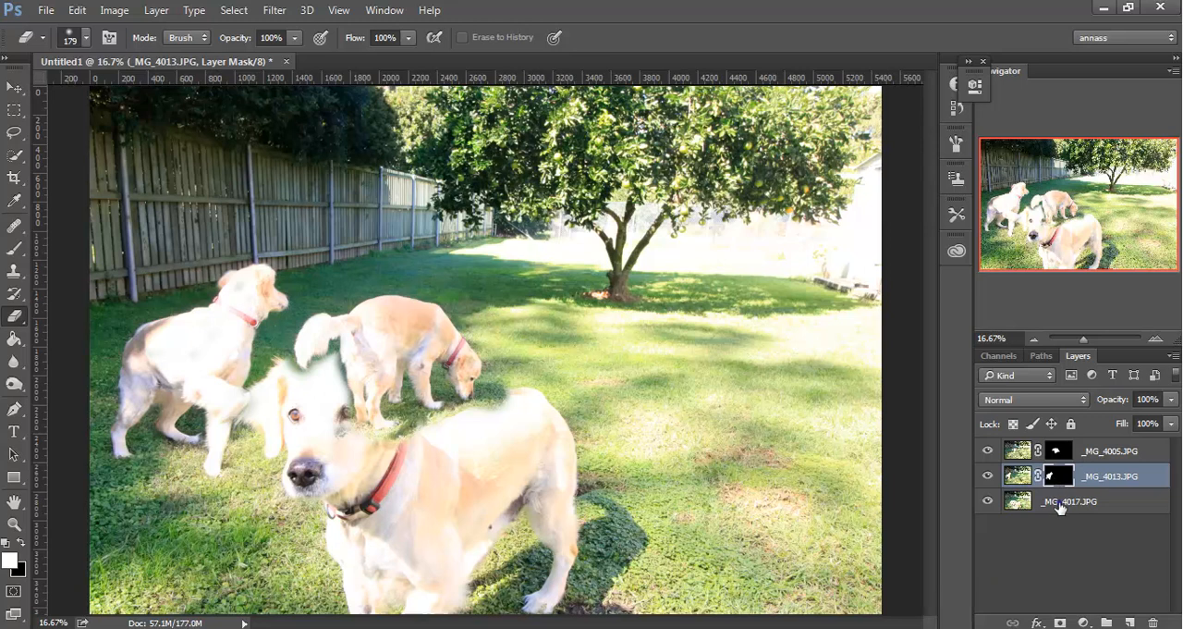
Compare the base photo _MG_4017.JPG with both masked dog layers hidden and shown.
click(1060, 503)
click(987, 475)
click(985, 451)
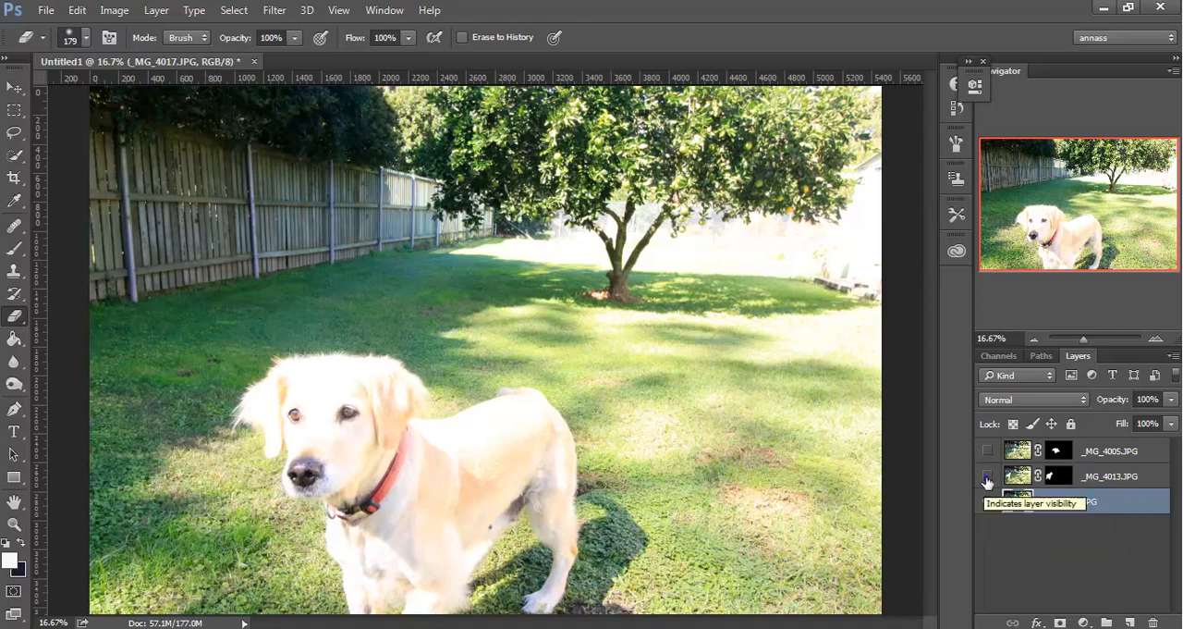
click(988, 476)
click(987, 452)
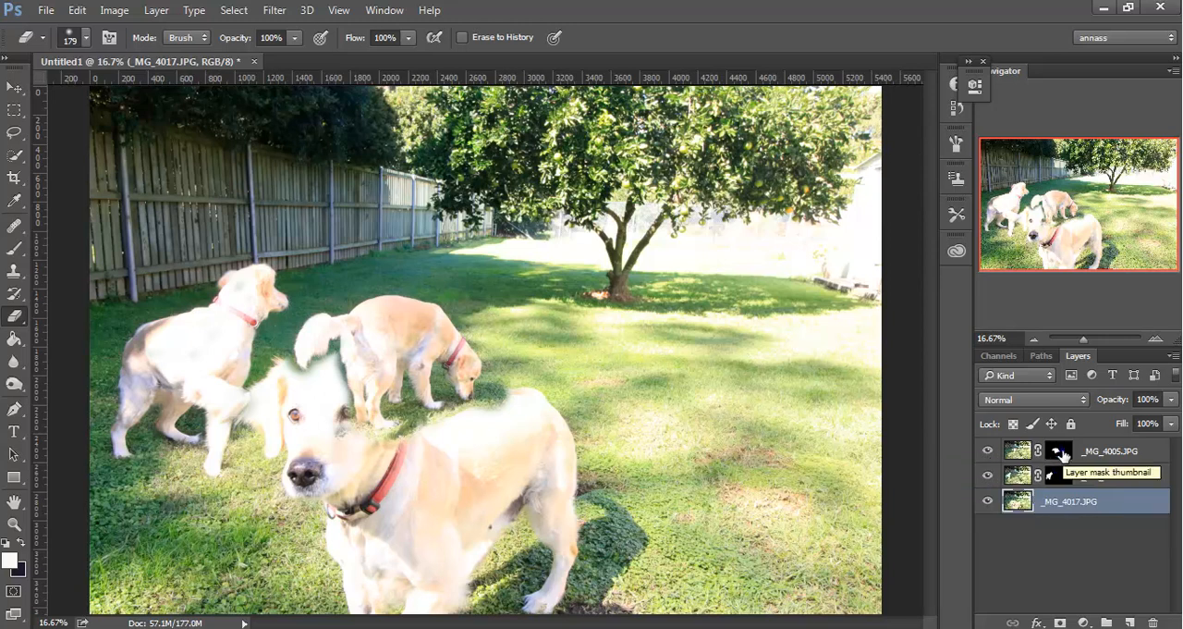
On the _MG_4005.JPG mask, erase the overlap around the front dog's eye and forehead with a black background colour.
click(1059, 451)
click(987, 452)
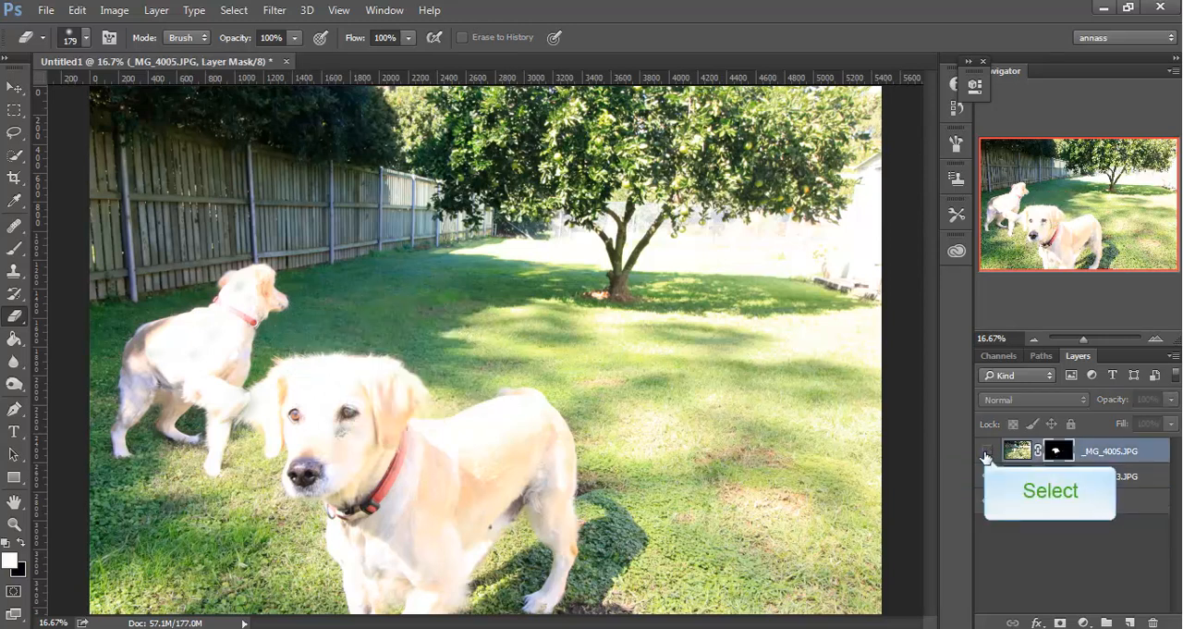
click(987, 452)
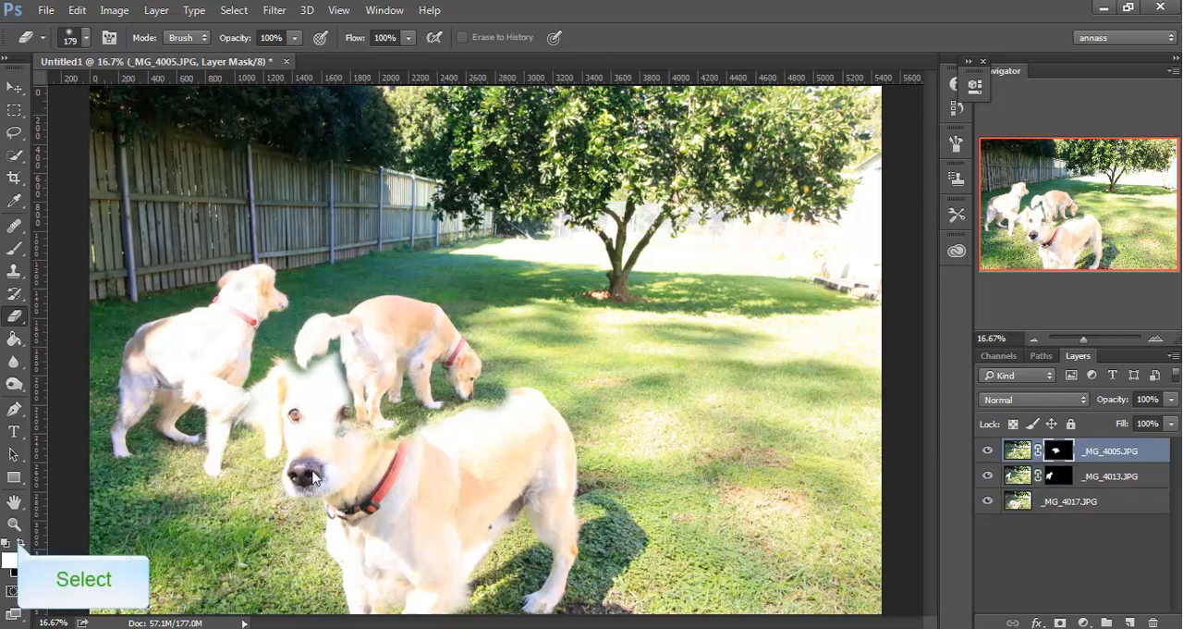
click(19, 544)
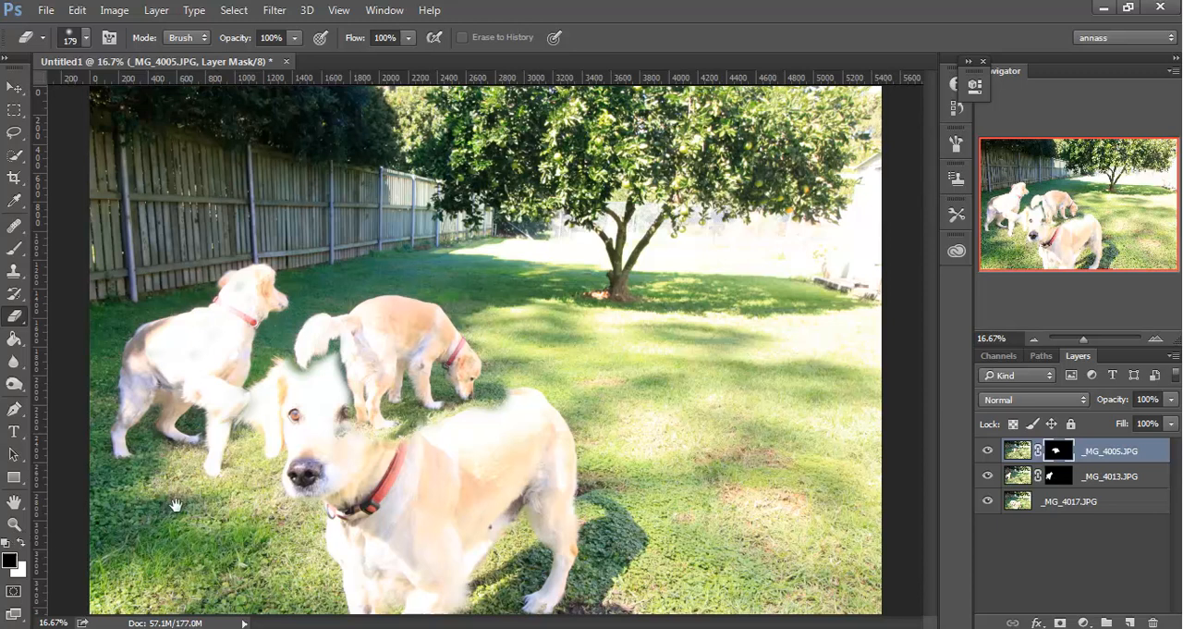
key(ctrl+plus)
key(ctrl+plus)
mouse_move(176, 502)
mouse_down()
mouse_move(251, 502)
mouse_move(462, 351)
mouse_move(488, 377)
mouse_move(14, 459)
mouse_move(502, 391)
mouse_move(546, 370)
mouse_move(528, 378)
mouse_up()
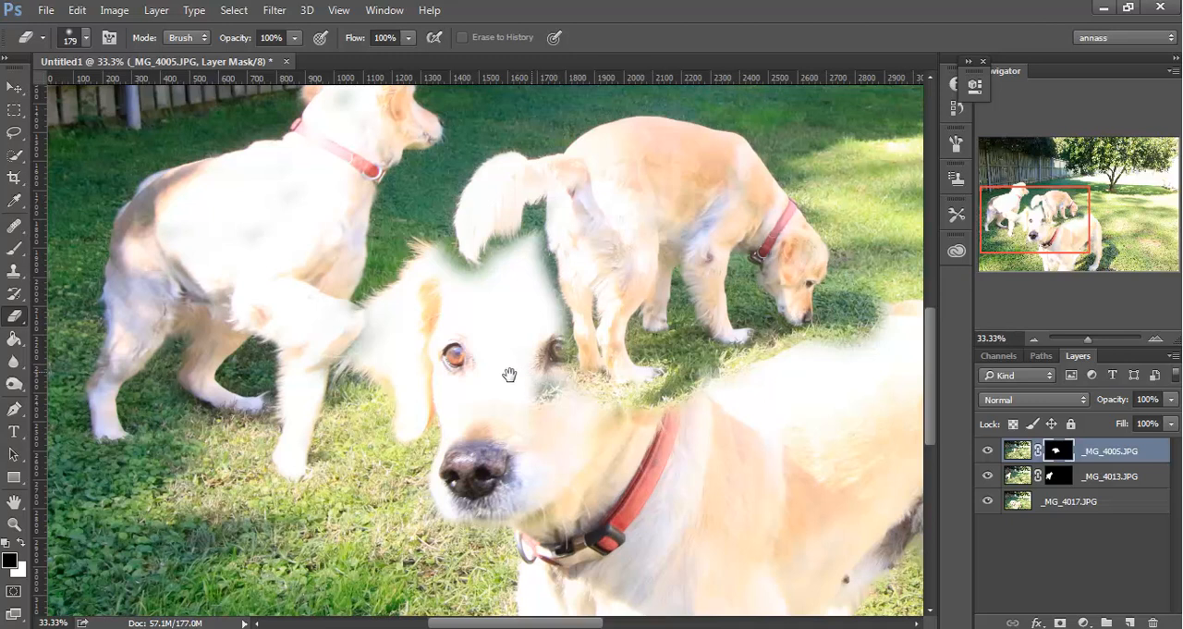
scroll(488, 336, up, 1)
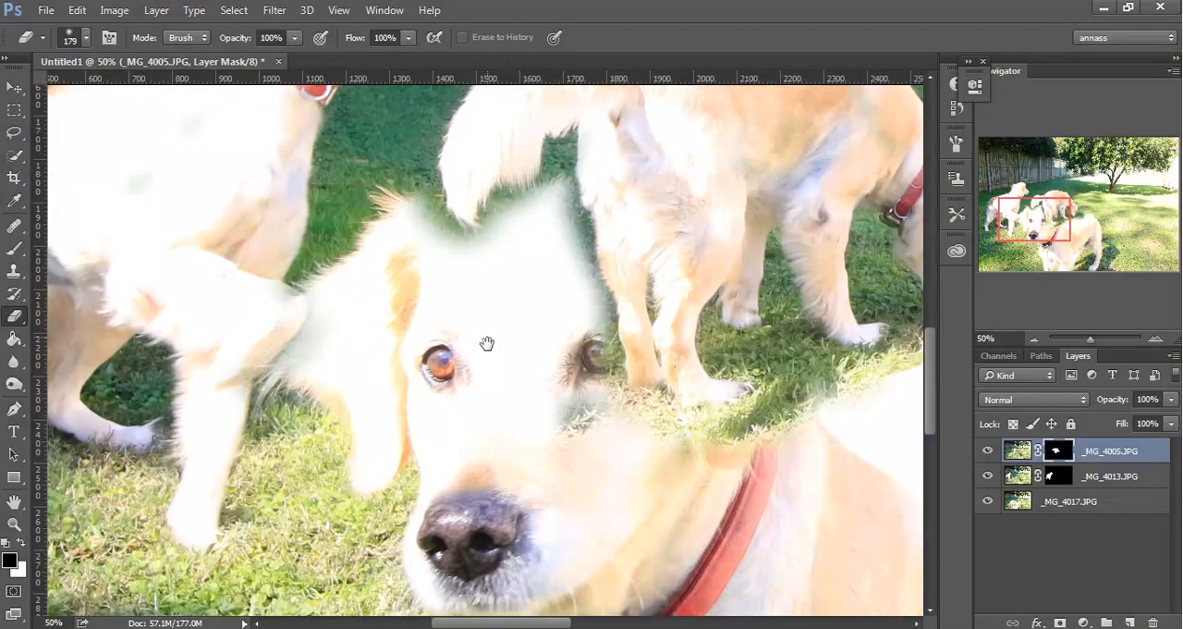
drag(488, 339, 487, 397)
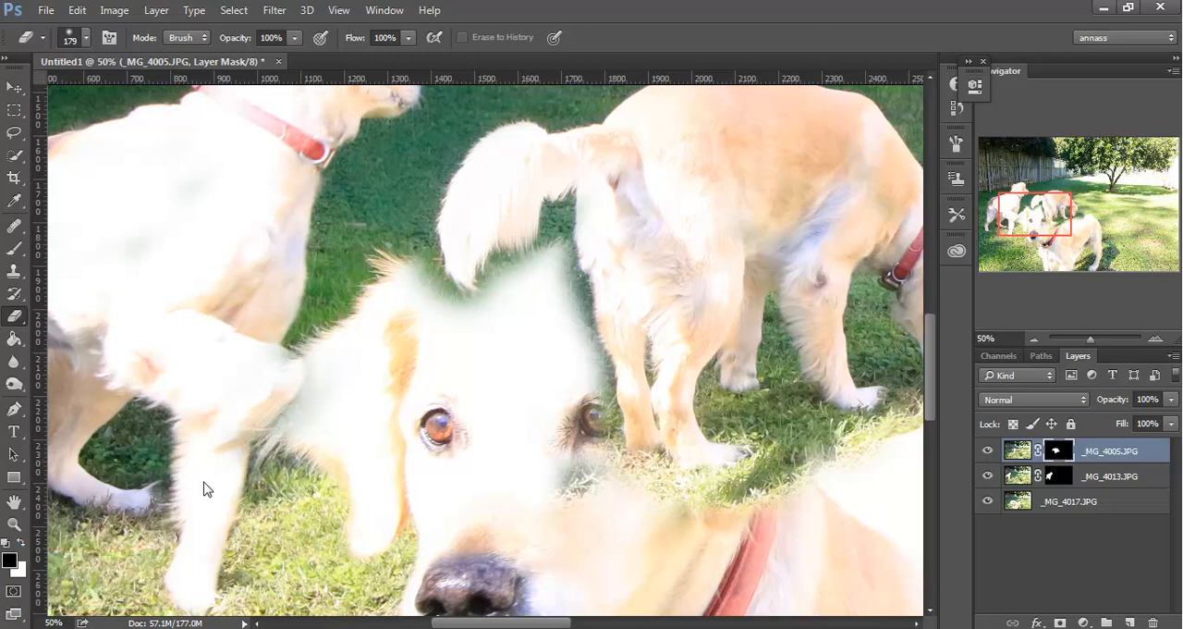
click(20, 546)
click(565, 388)
click(563, 388)
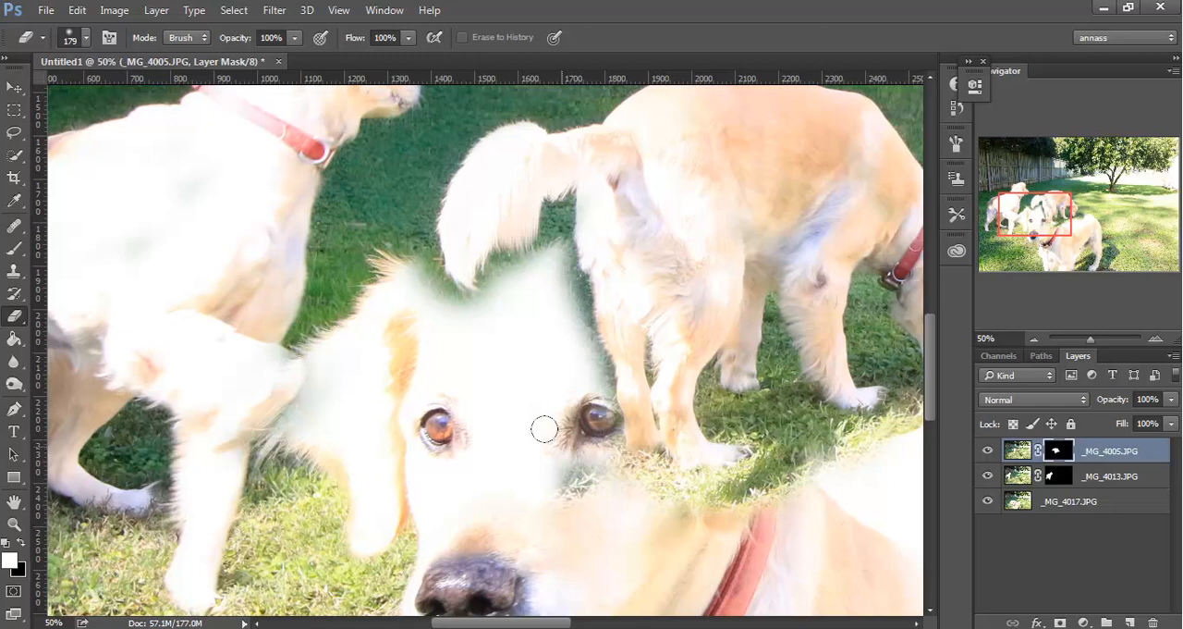
drag(593, 362, 593, 402)
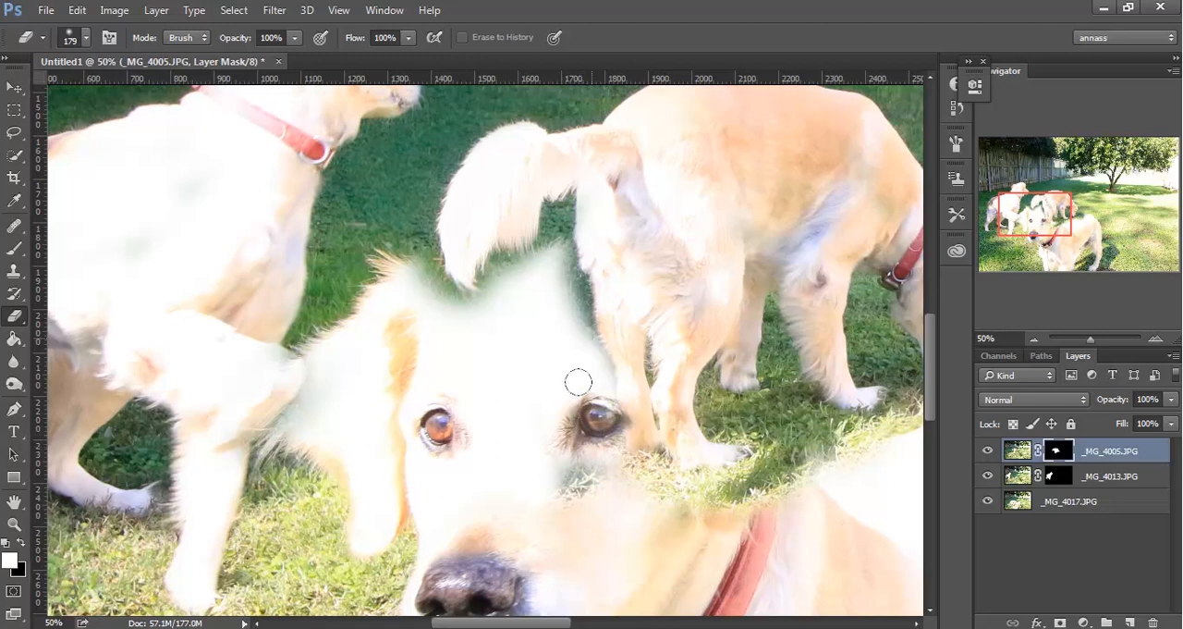
mouse_move(571, 317)
mouse_down()
mouse_move(557, 252)
mouse_move(570, 304)
mouse_up()
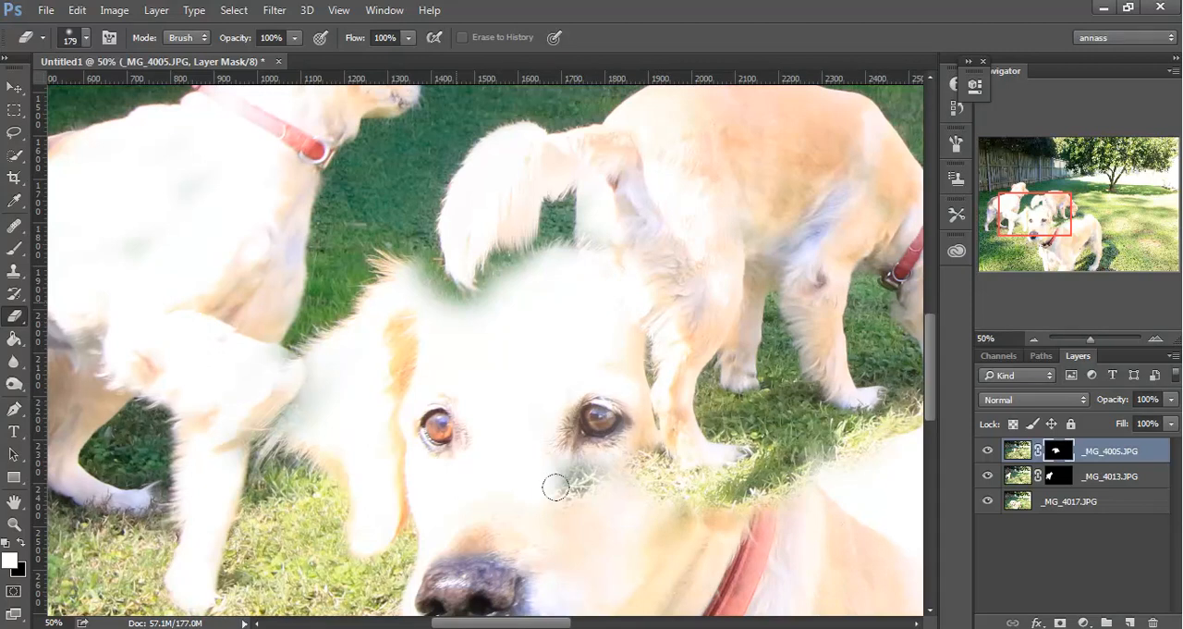
Erase the overlap along the top of the front dog's head on the _MG_4005.JPG mask, adjusting the brush between strokes.
mouse_move(438, 285)
mouse_down()
mouse_move(416, 267)
mouse_move(467, 266)
mouse_up()
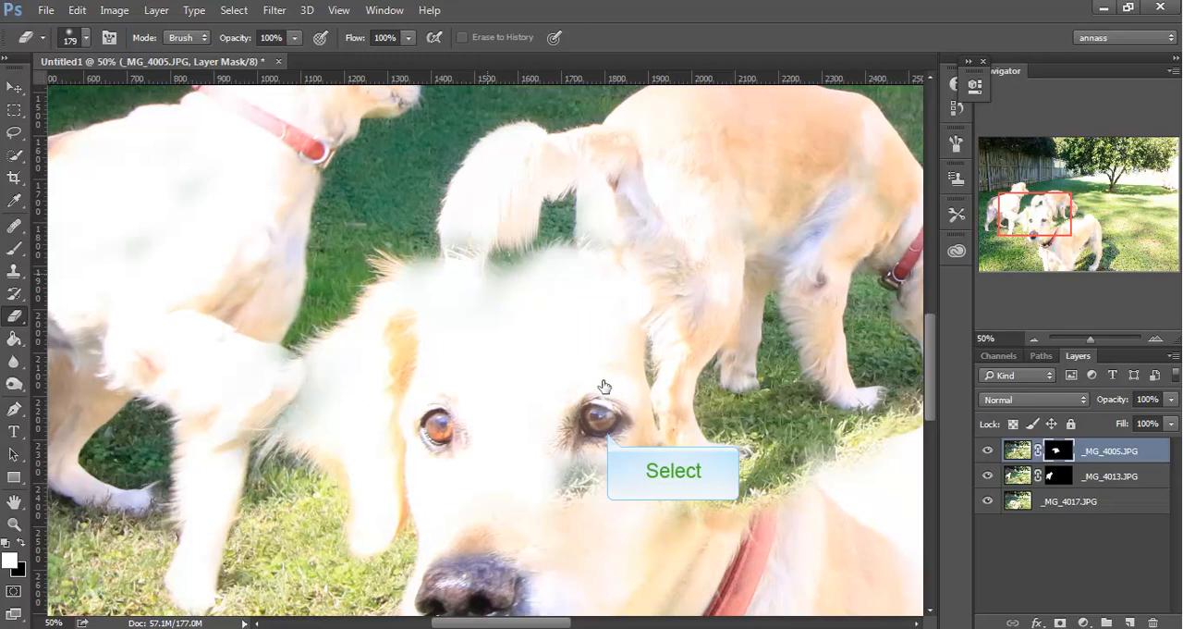
right_click(607, 436)
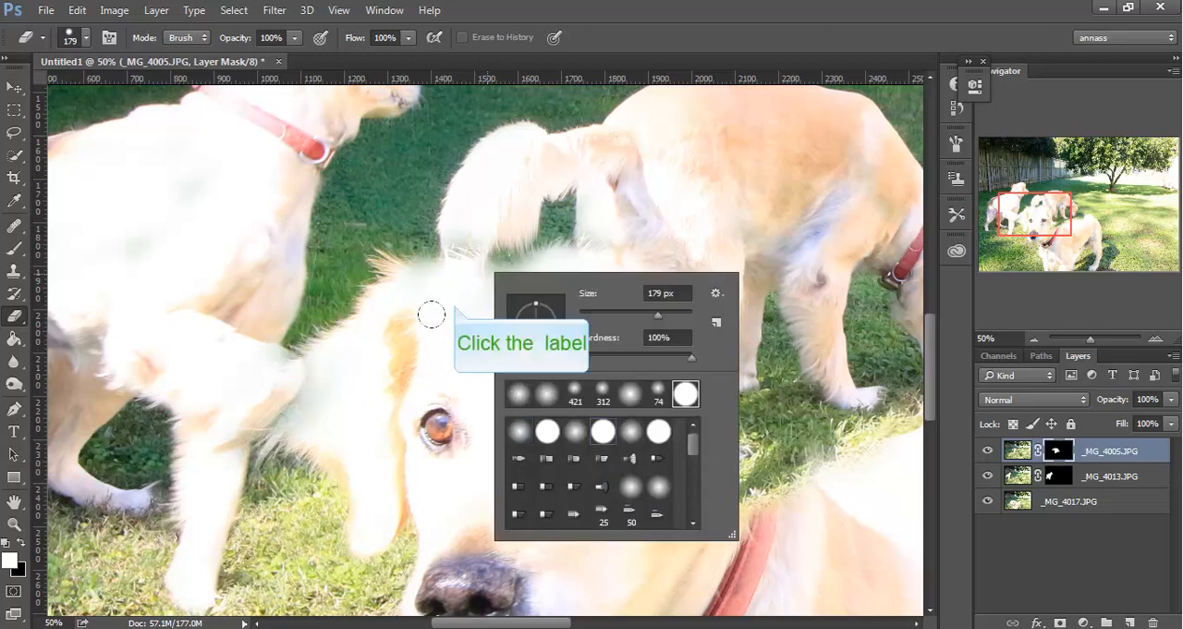
drag(454, 305, 483, 296)
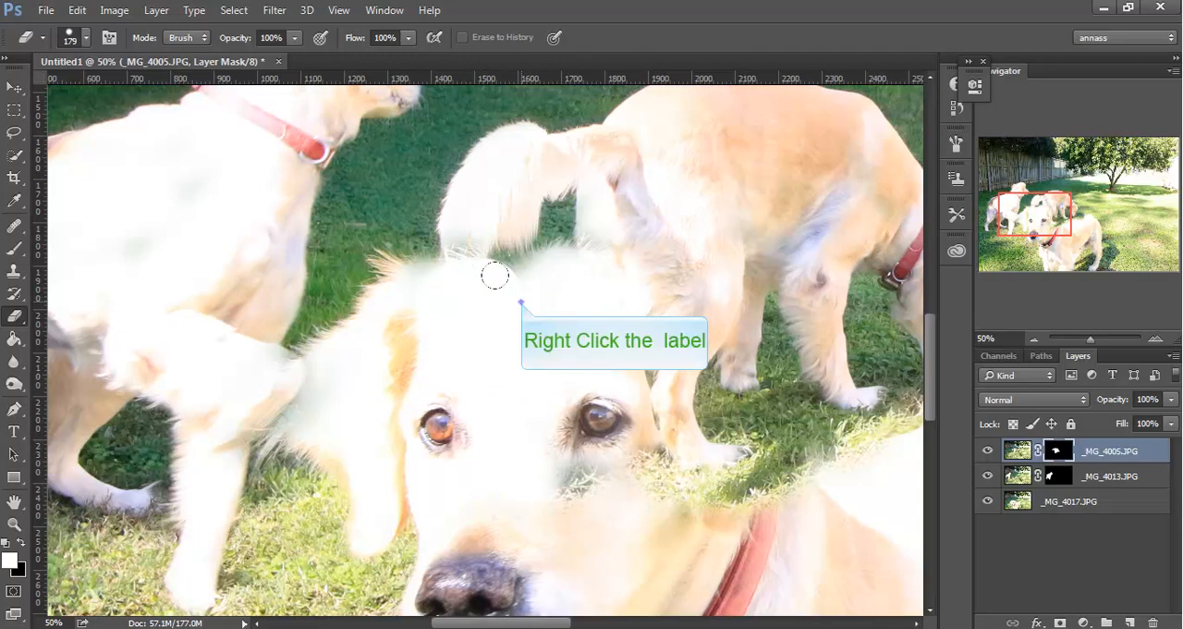
right_click(520, 301)
click(725, 387)
click(496, 290)
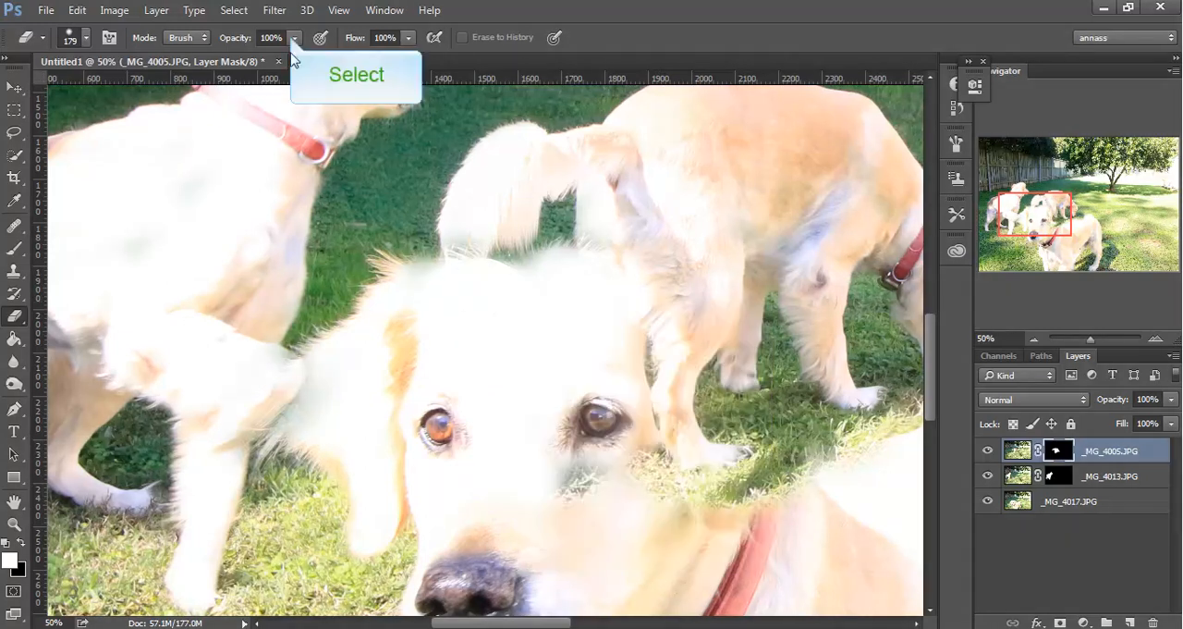
Set the Eraser to 56% opacity with a 97 px brush at 47% hardness.
click(294, 37)
drag(294, 57, 256, 59)
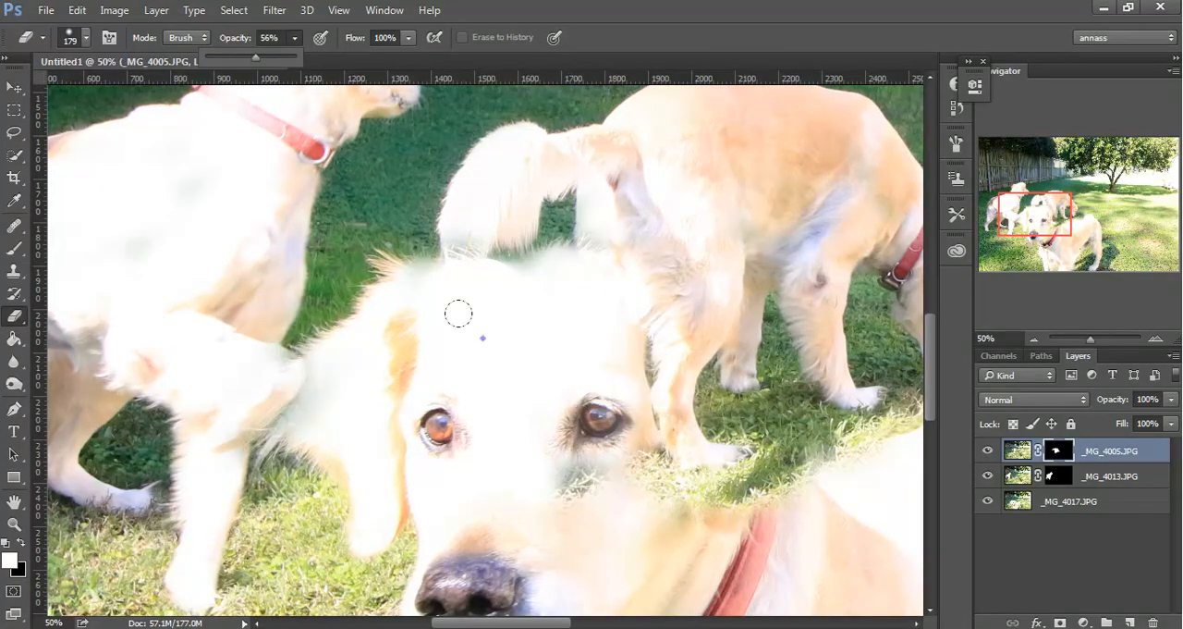
right_click(483, 338)
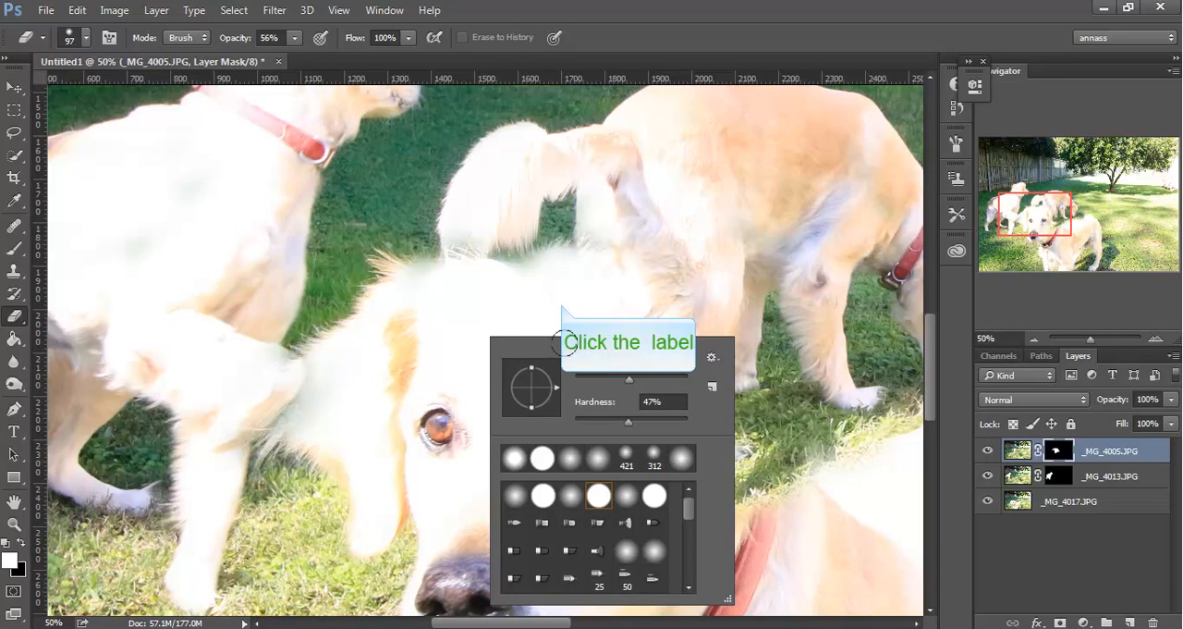
click(563, 309)
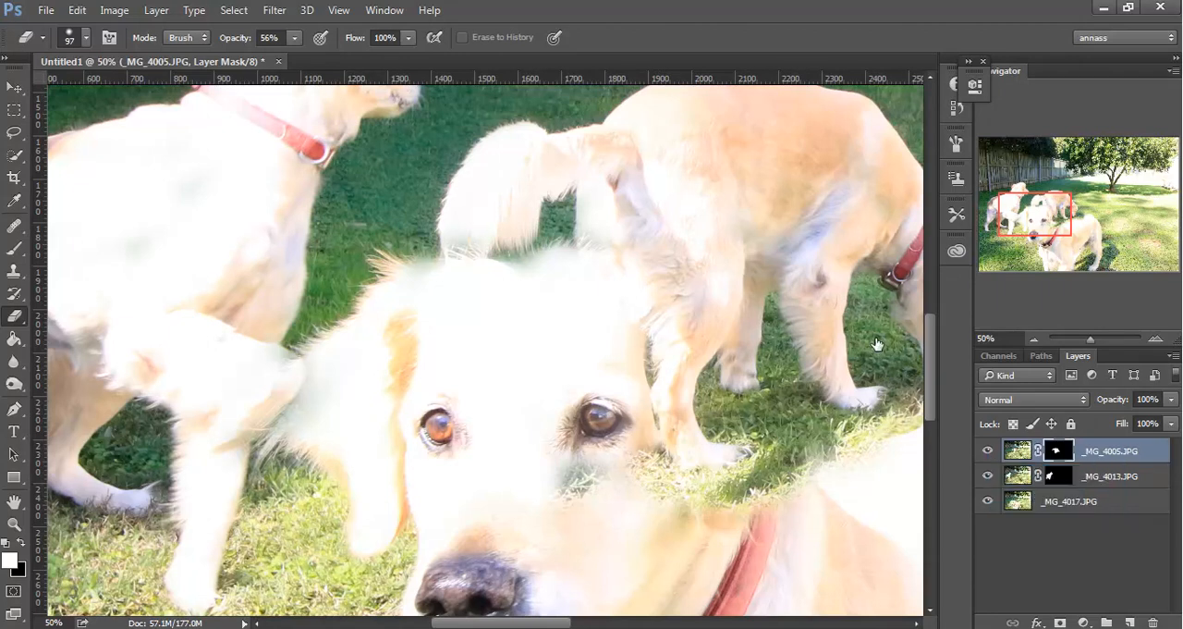
Lower the _MG_4005.JPG layer's opacity to 31% and erase the overlap on the front dog's head and ear on its mask.
click(987, 452)
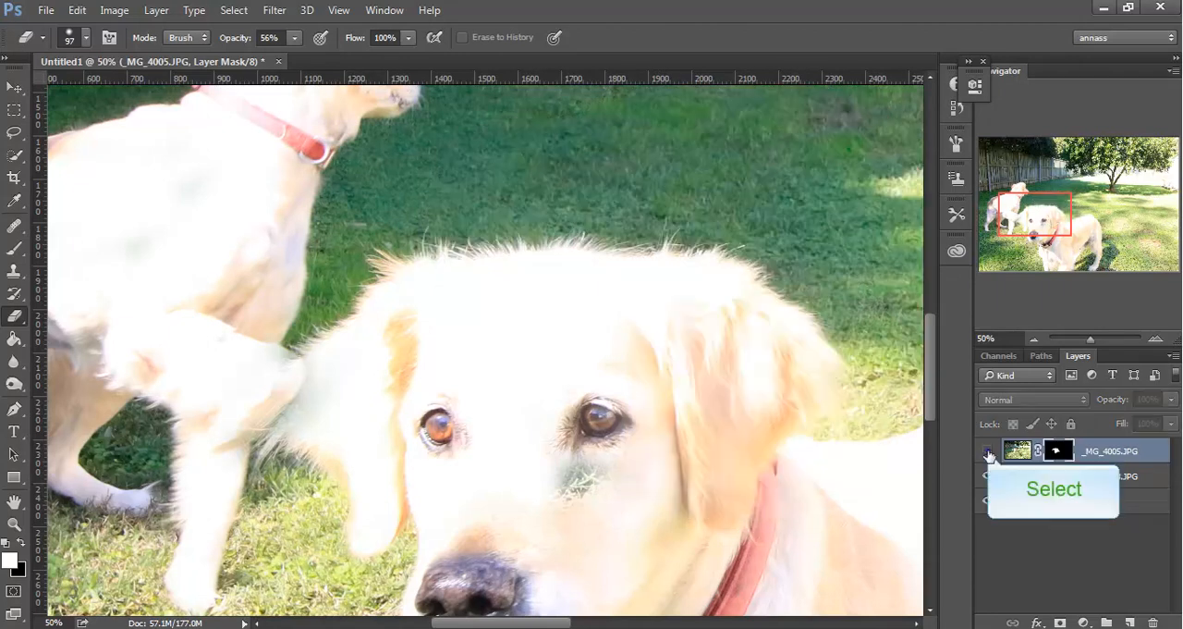
click(989, 452)
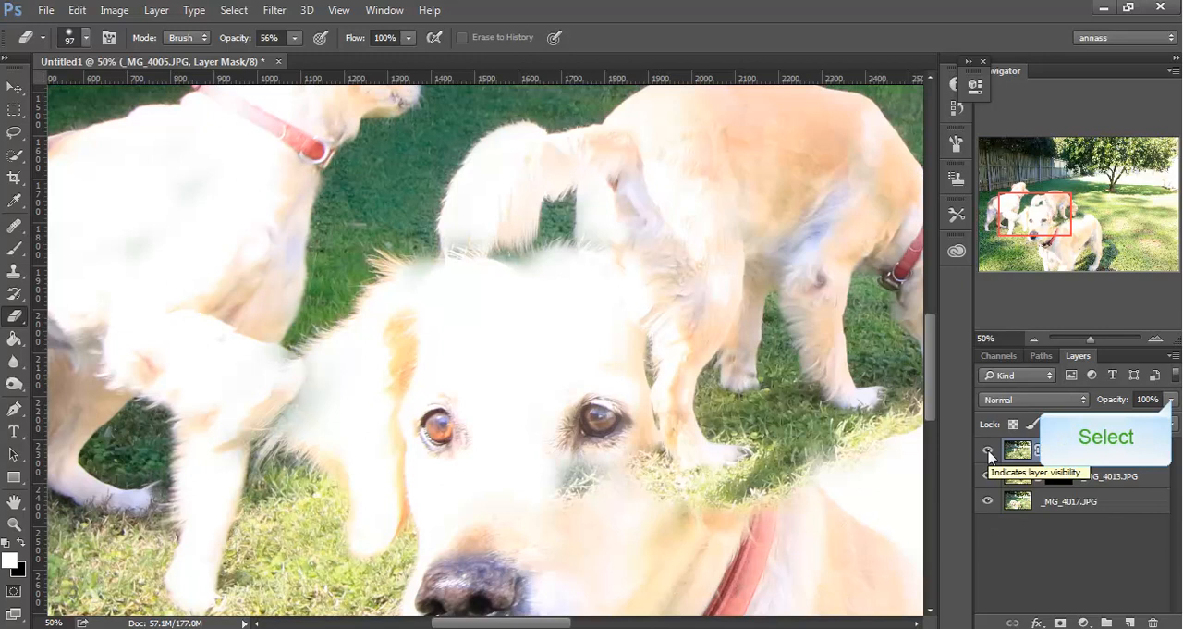
click(1170, 400)
drag(1172, 421, 1110, 422)
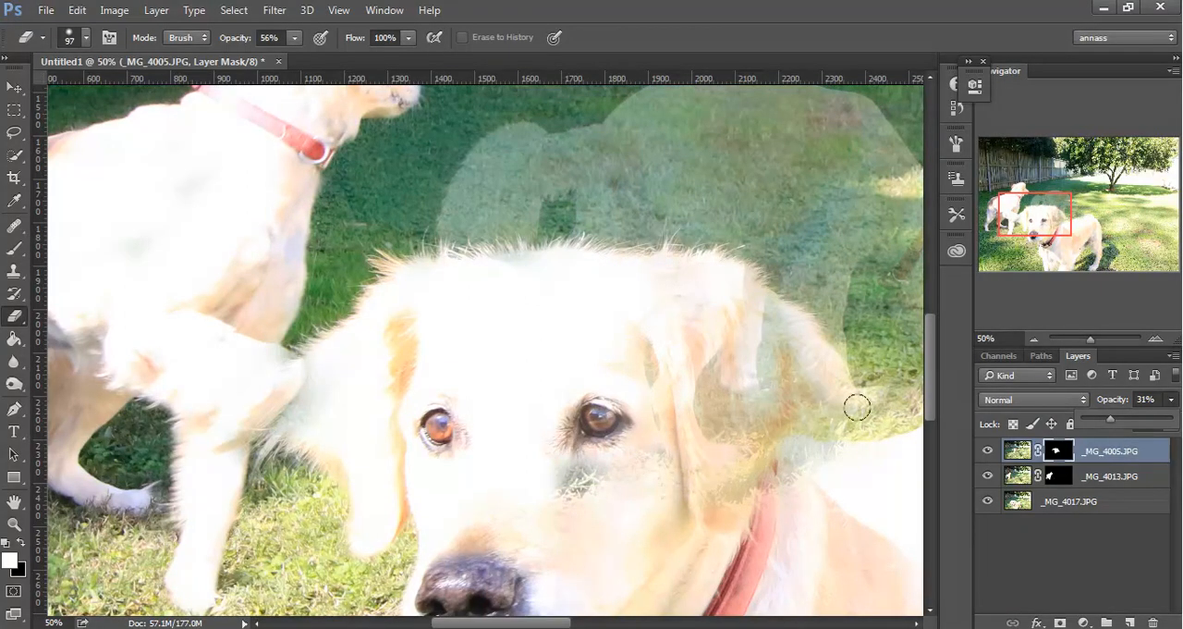
click(490, 262)
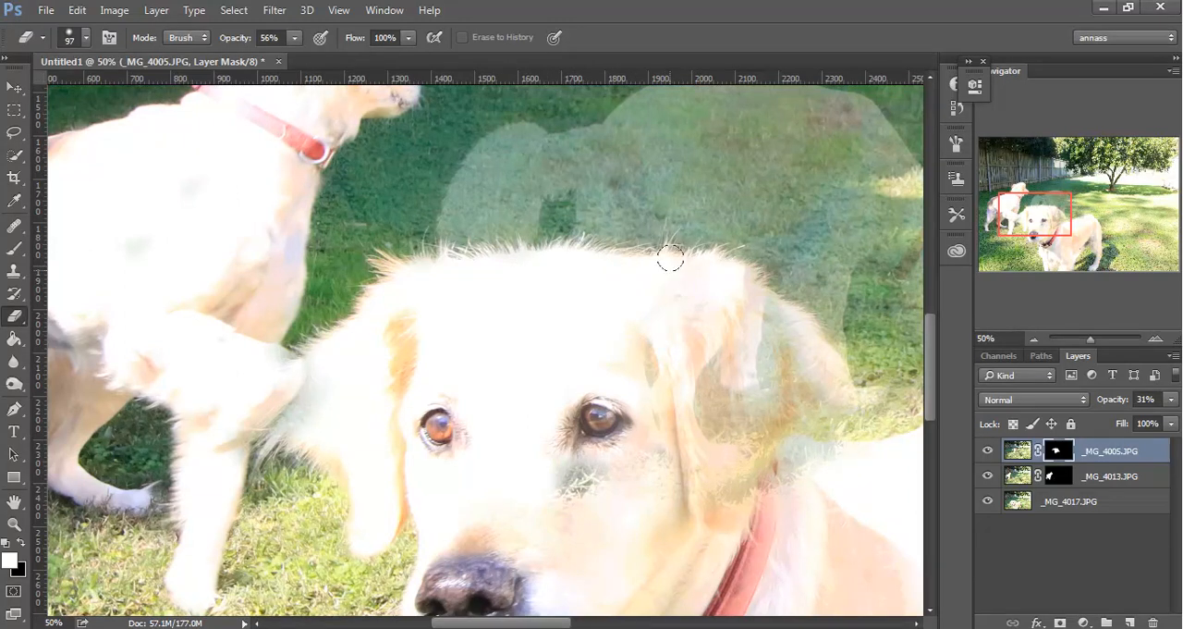
mouse_move(717, 261)
mouse_down()
mouse_move(746, 278)
mouse_move(738, 360)
mouse_move(663, 308)
mouse_move(634, 332)
mouse_move(663, 393)
mouse_move(651, 347)
mouse_move(687, 457)
mouse_move(735, 426)
mouse_move(733, 287)
mouse_move(789, 319)
mouse_move(841, 397)
mouse_move(752, 301)
mouse_move(771, 312)
mouse_move(805, 407)
mouse_move(783, 367)
mouse_move(771, 392)
mouse_move(750, 337)
mouse_move(703, 397)
mouse_move(710, 483)
mouse_move(787, 399)
mouse_move(809, 398)
mouse_move(808, 461)
mouse_move(771, 454)
mouse_move(909, 445)
mouse_move(764, 446)
mouse_move(748, 475)
mouse_move(729, 475)
mouse_move(702, 448)
mouse_move(687, 345)
mouse_up()
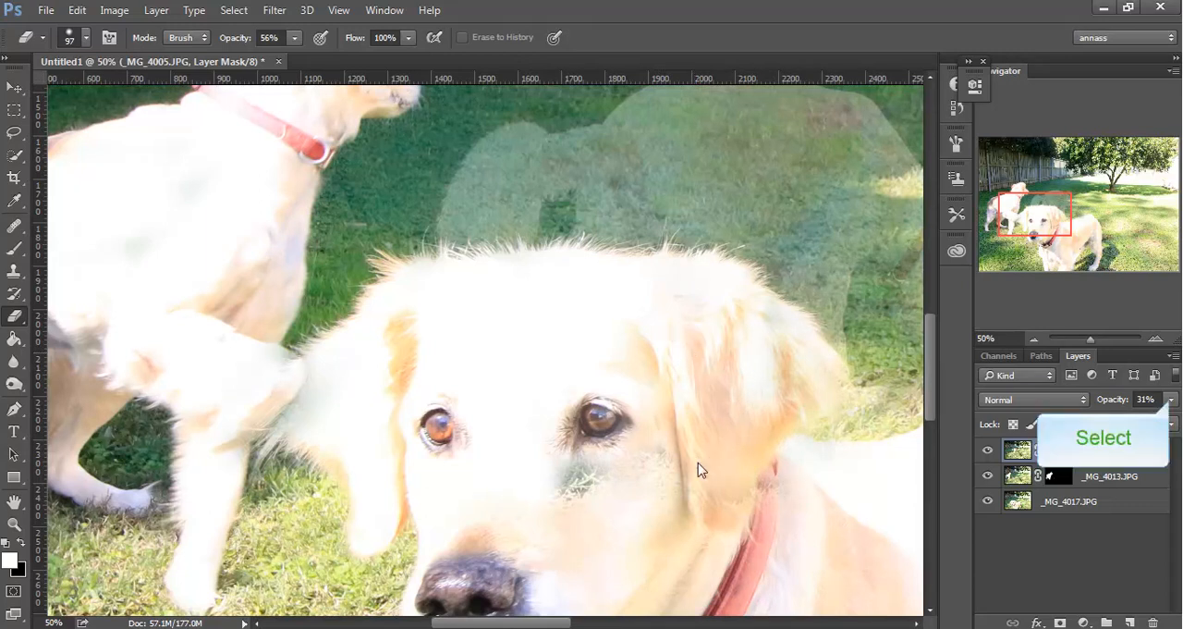
Restore the _MG_4005.JPG layer to 100% opacity and compare the image with that layer hidden and shown.
click(1171, 399)
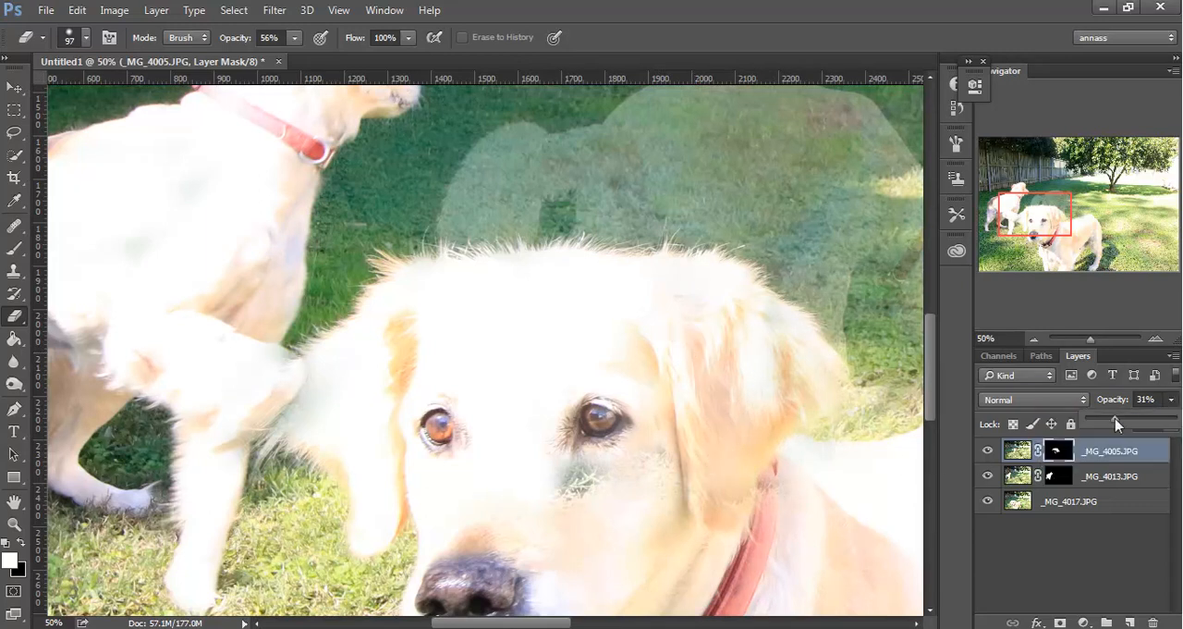
drag(1122, 420, 1178, 420)
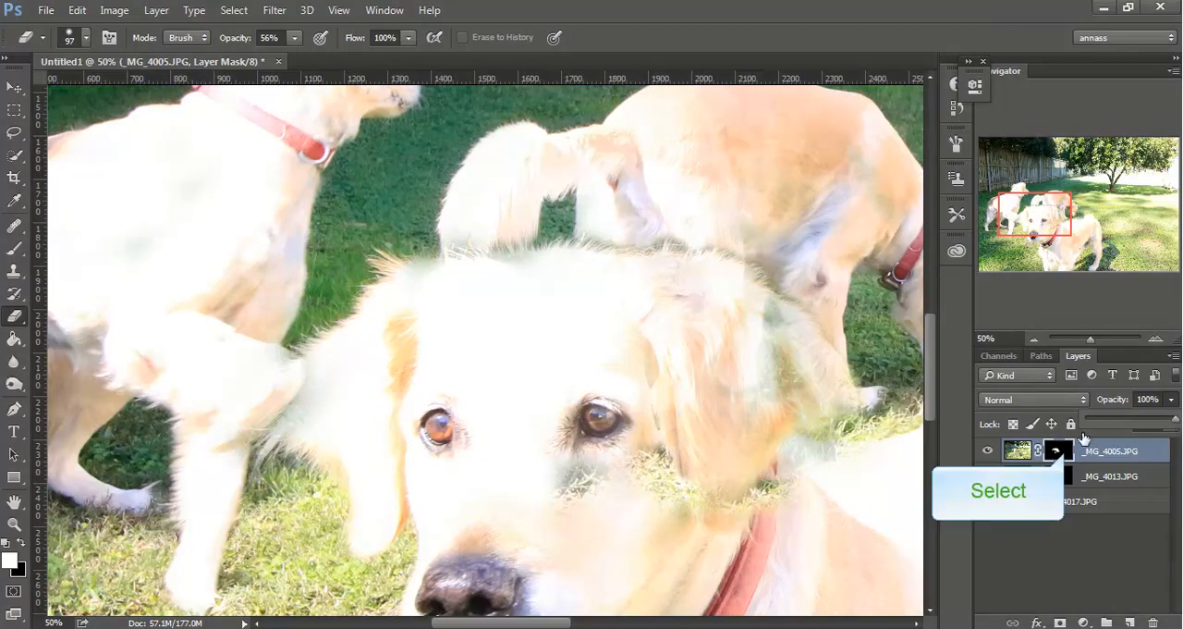
click(989, 452)
click(988, 452)
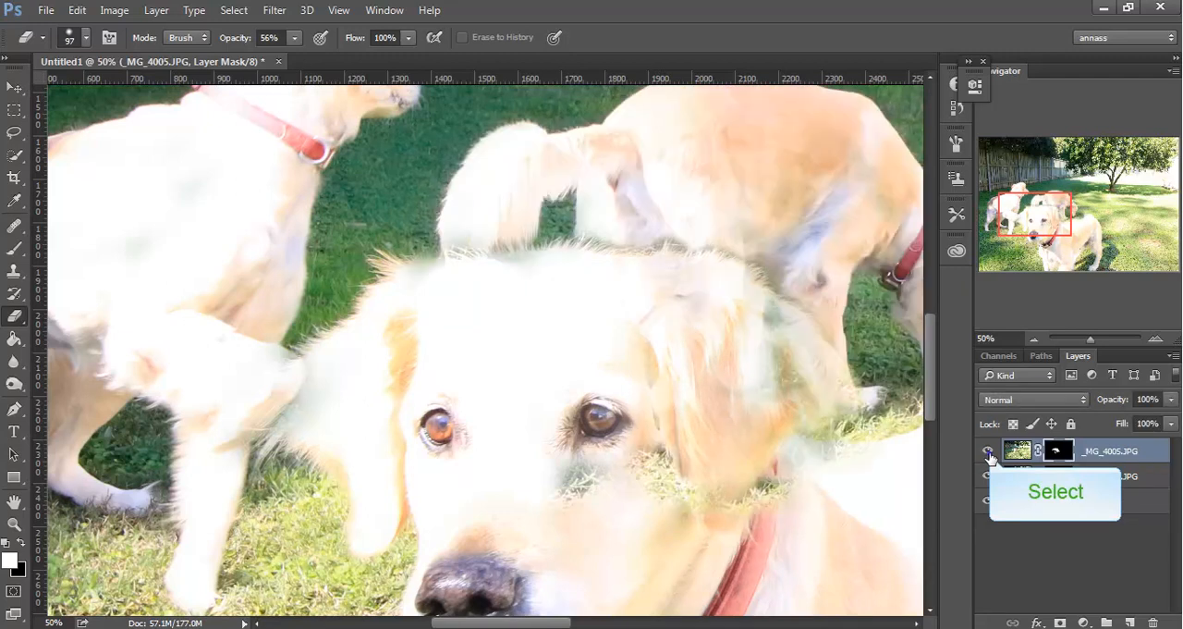
click(988, 452)
click(989, 453)
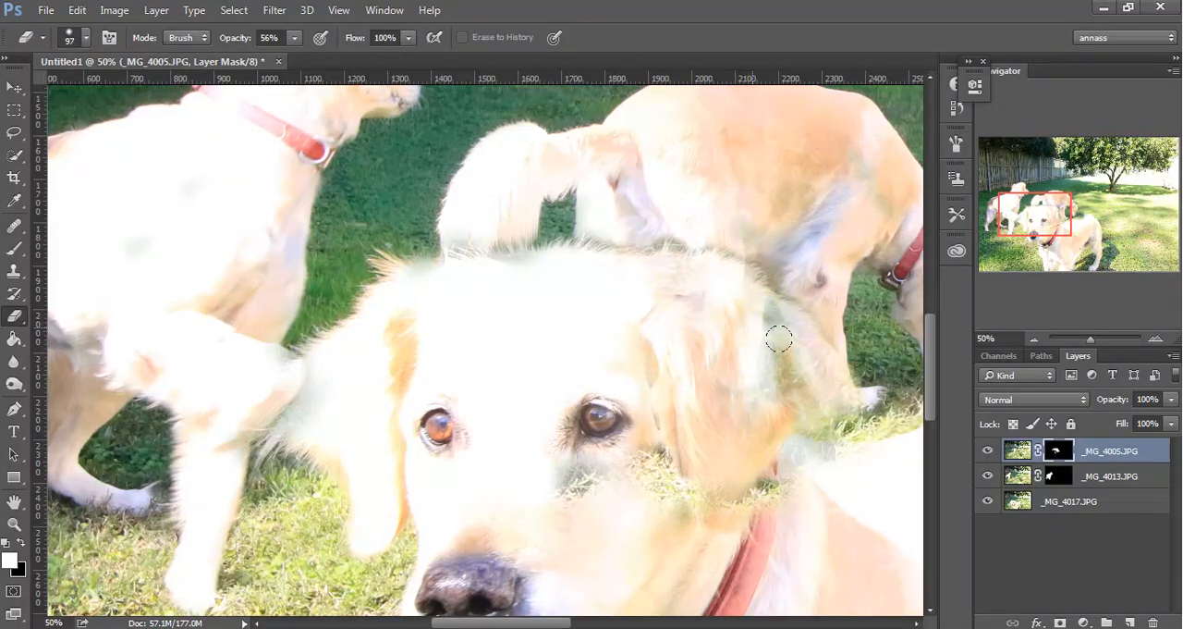
Set the Eraser opacity to 100% and erase the remaining overlap on the front dog's ear and cheek.
key(0)
mouse_move(742, 382)
mouse_down()
mouse_move(637, 280)
mouse_move(726, 273)
mouse_move(827, 383)
mouse_move(731, 324)
mouse_move(700, 384)
mouse_move(720, 407)
mouse_move(820, 398)
mouse_move(765, 406)
mouse_move(703, 520)
mouse_move(677, 351)
mouse_move(682, 443)
mouse_move(652, 386)
mouse_move(655, 481)
mouse_move(619, 459)
mouse_move(577, 473)
mouse_move(666, 420)
mouse_up()
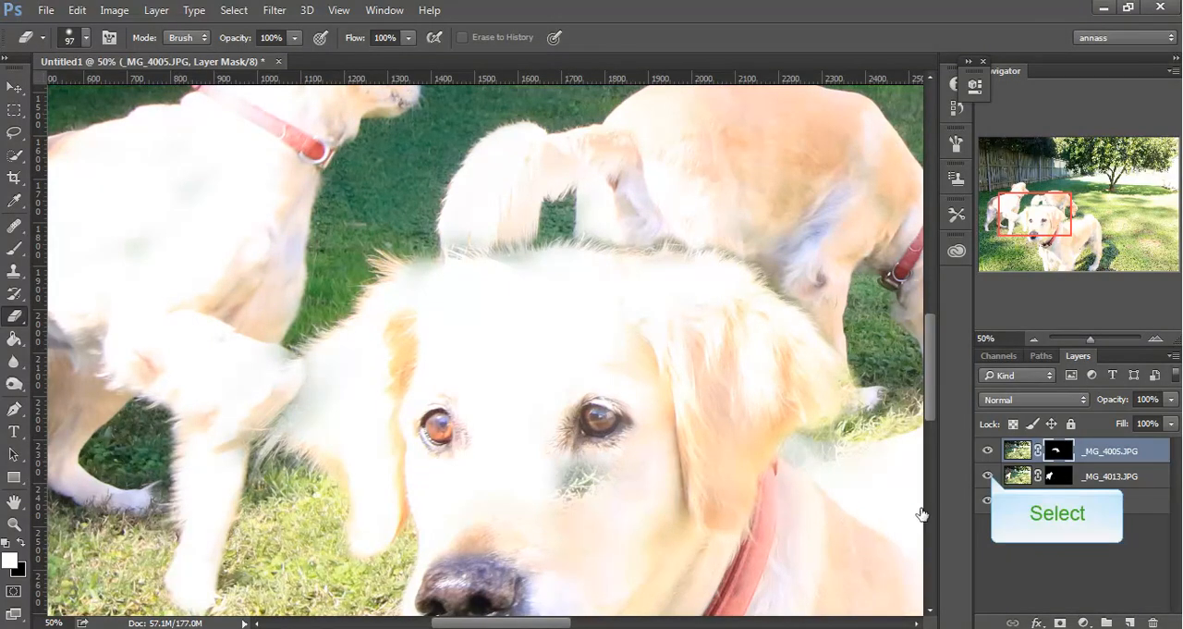
Check the front dog's edges with the _MG_4005.JPG and _MG_4013.JPG layers hidden and shown.
click(988, 476)
click(988, 451)
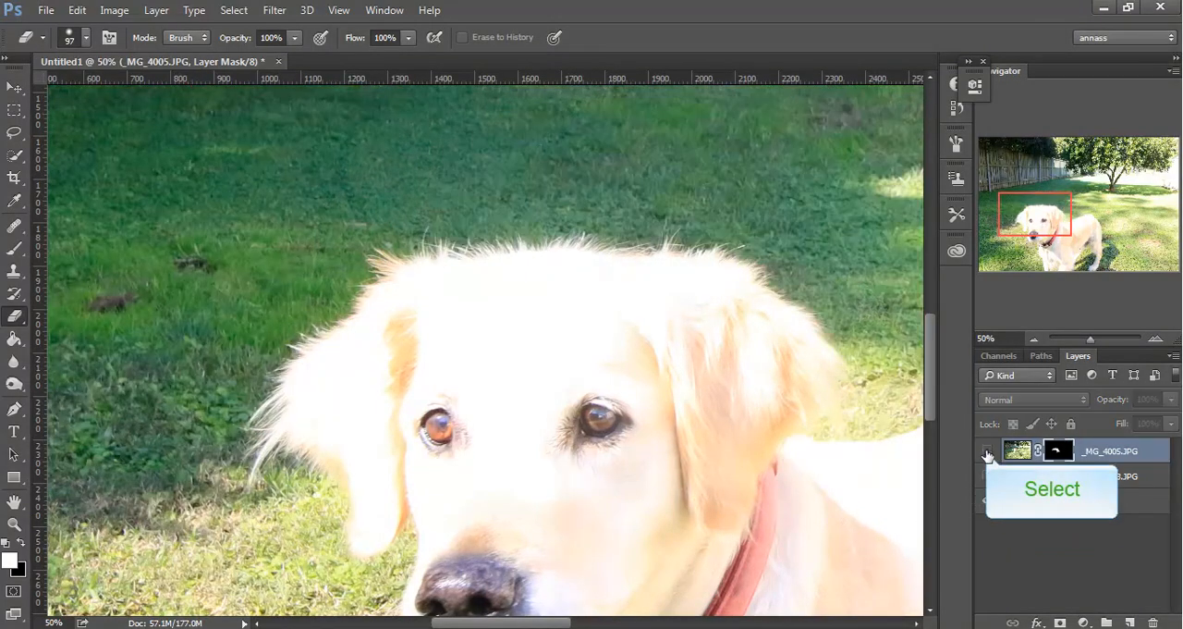
click(987, 451)
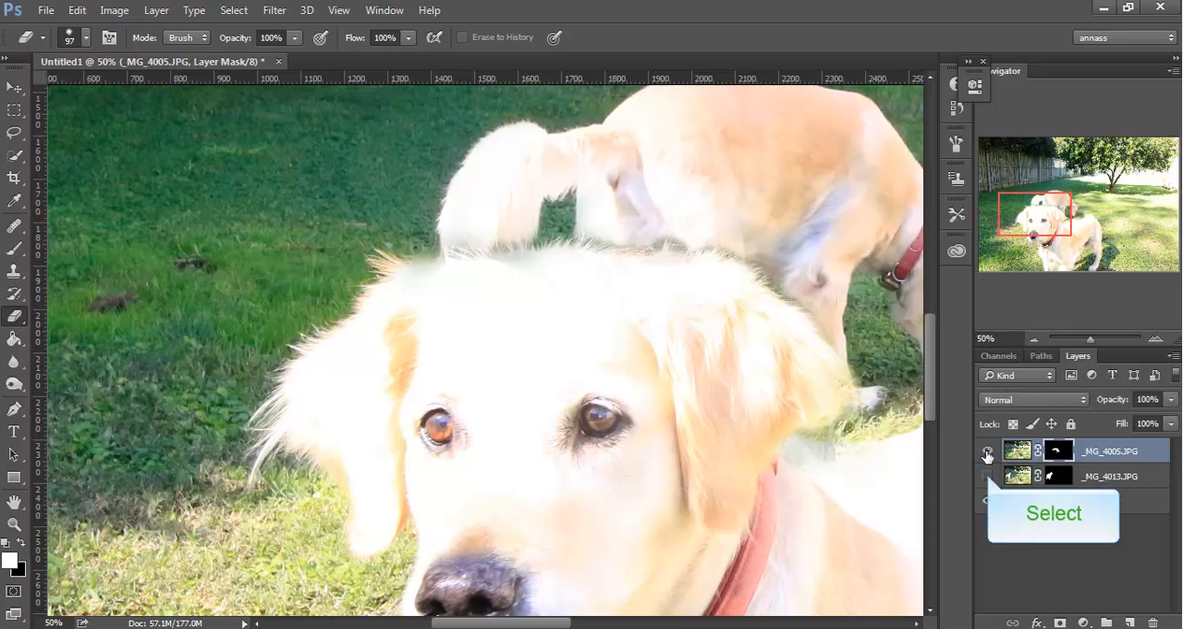
click(988, 476)
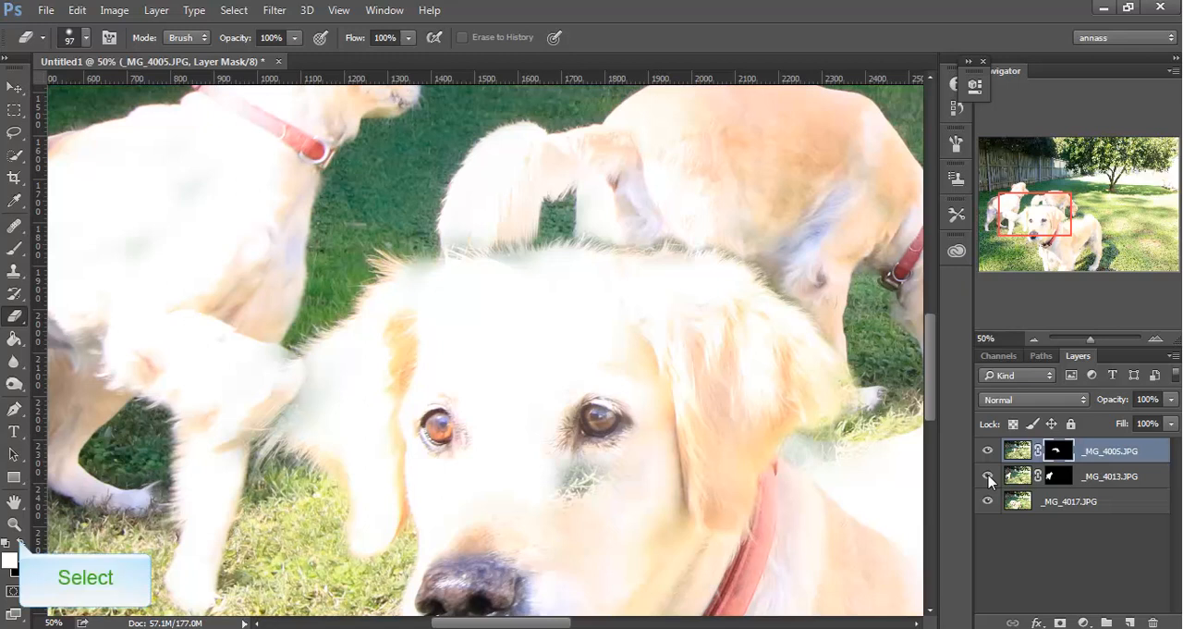
Swap to a white background colour and restore the back dog's body just above the front dog's head on the mask.
click(20, 544)
mouse_move(598, 217)
mouse_down()
mouse_move(706, 216)
mouse_move(756, 239)
mouse_up()
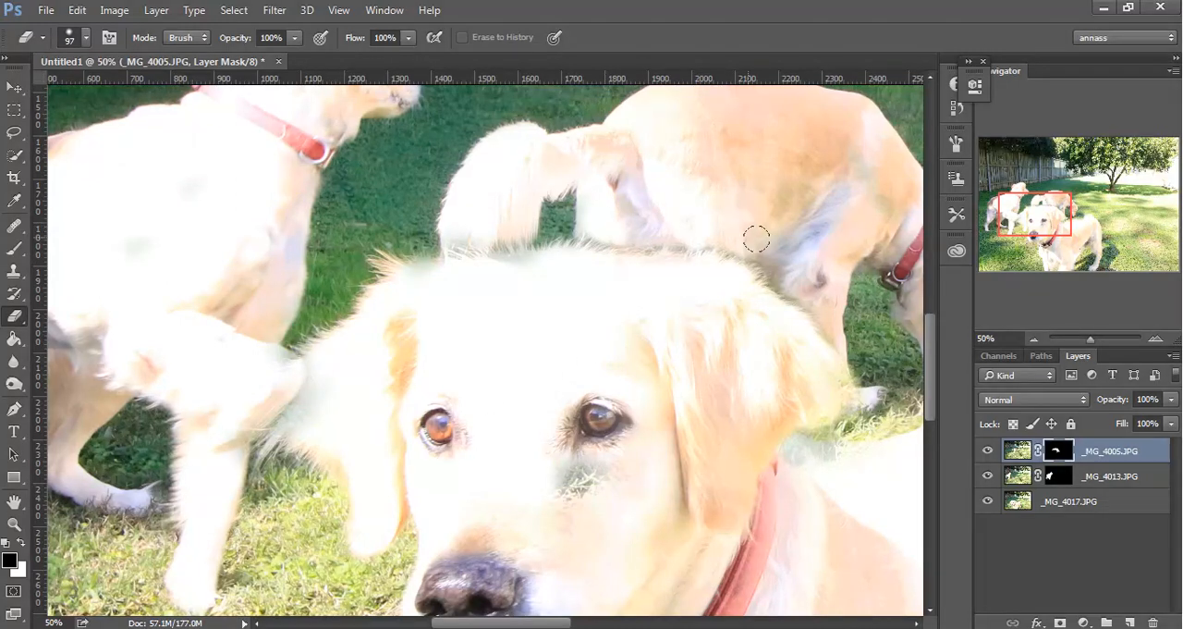
key(ctrl+minus)
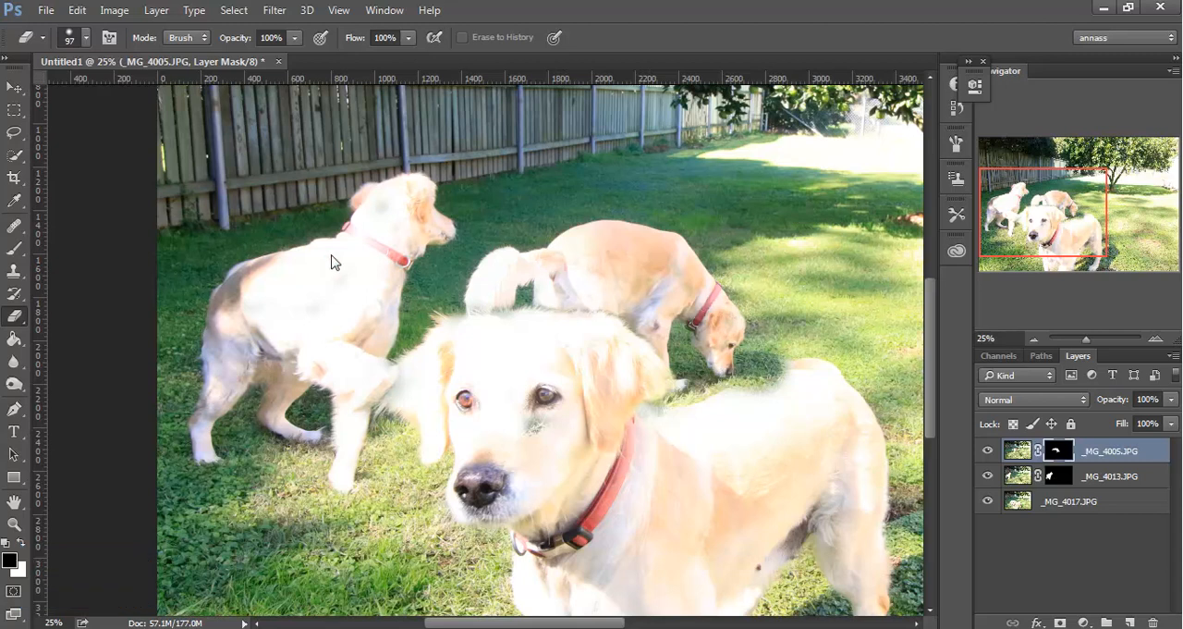
Swap to a black background colour and erase the leftover _MG_4005.JPG grass and shadow over the front dog's rump on the mask.
click(18, 545)
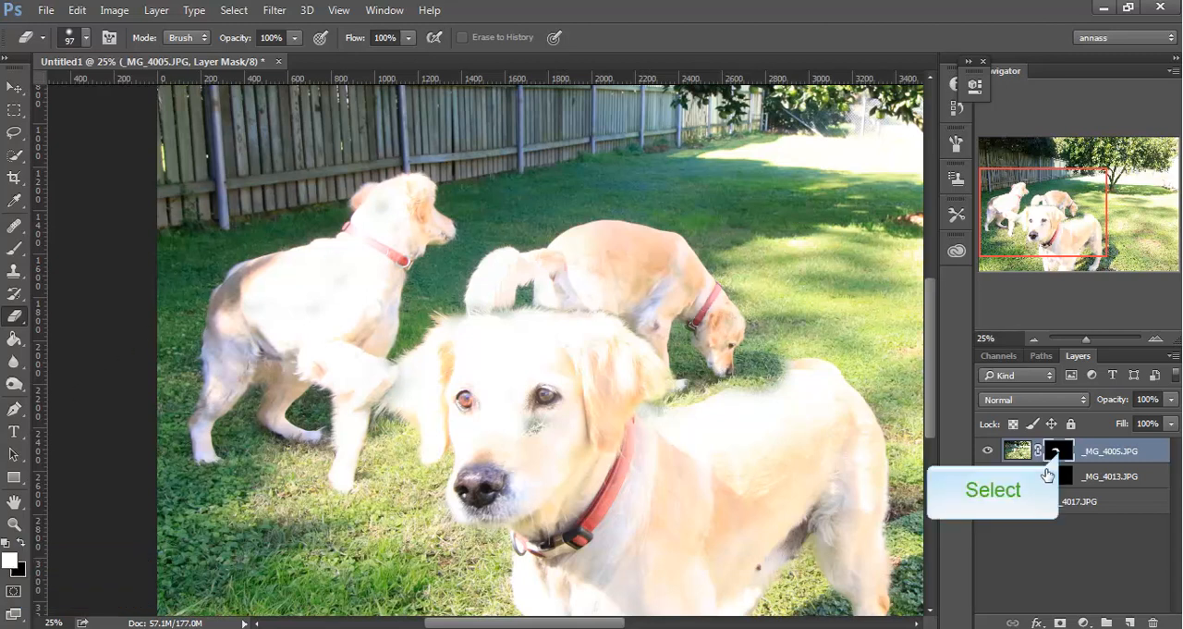
mouse_move(732, 400)
mouse_down()
mouse_move(816, 376)
mouse_move(737, 396)
mouse_move(812, 372)
mouse_move(786, 375)
mouse_move(727, 404)
mouse_move(798, 371)
mouse_move(764, 383)
mouse_move(785, 370)
mouse_move(818, 367)
mouse_move(772, 376)
mouse_move(787, 353)
mouse_move(768, 388)
mouse_move(780, 351)
mouse_up()
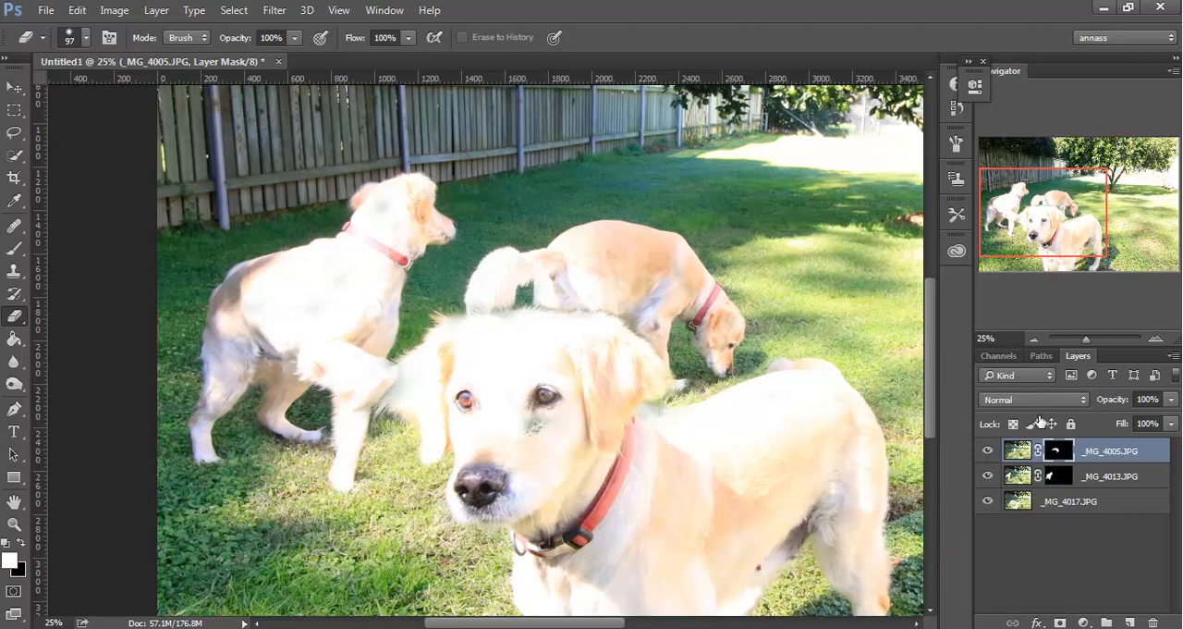
Select the _MG_4013.JPG layer mask, hide the _MG_4005.JPG layer, and lower the _MG_4013.JPG layer's opacity to 53%.
click(1060, 479)
click(986, 451)
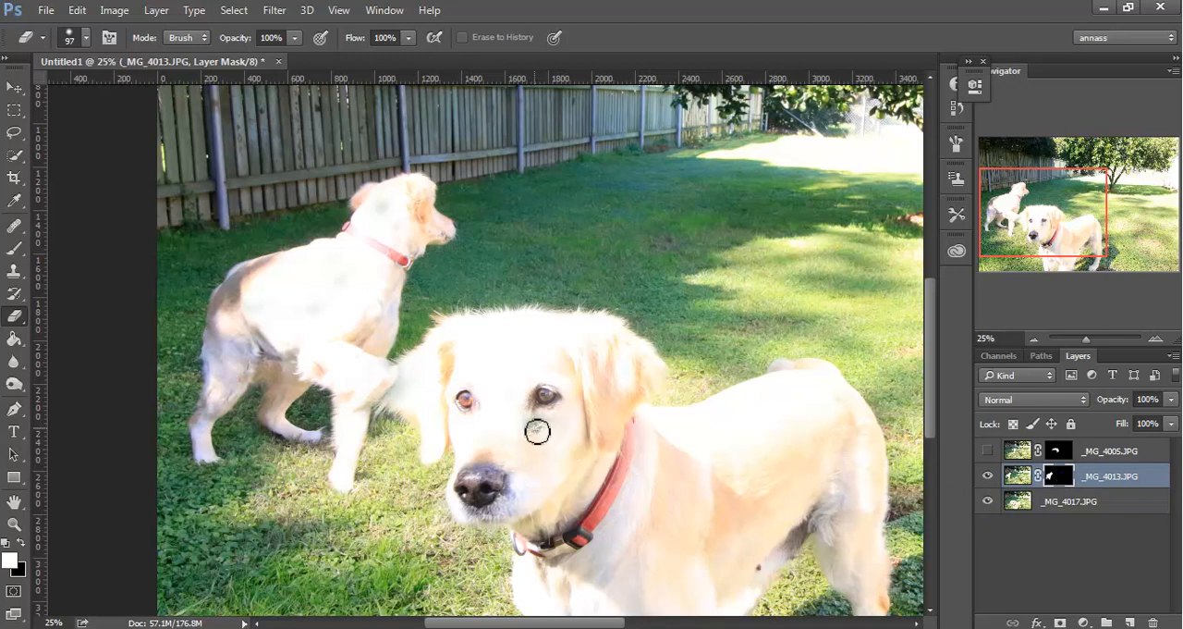
key(ctrl+1)
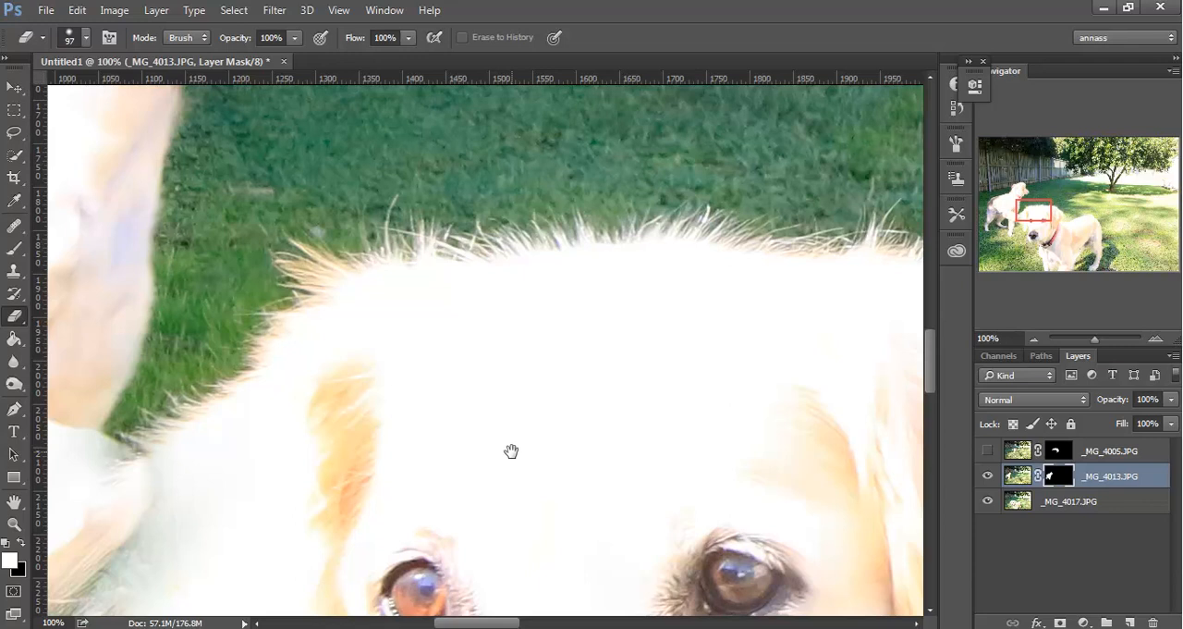
drag(511, 451, 896, 181)
drag(564, 465, 520, 460)
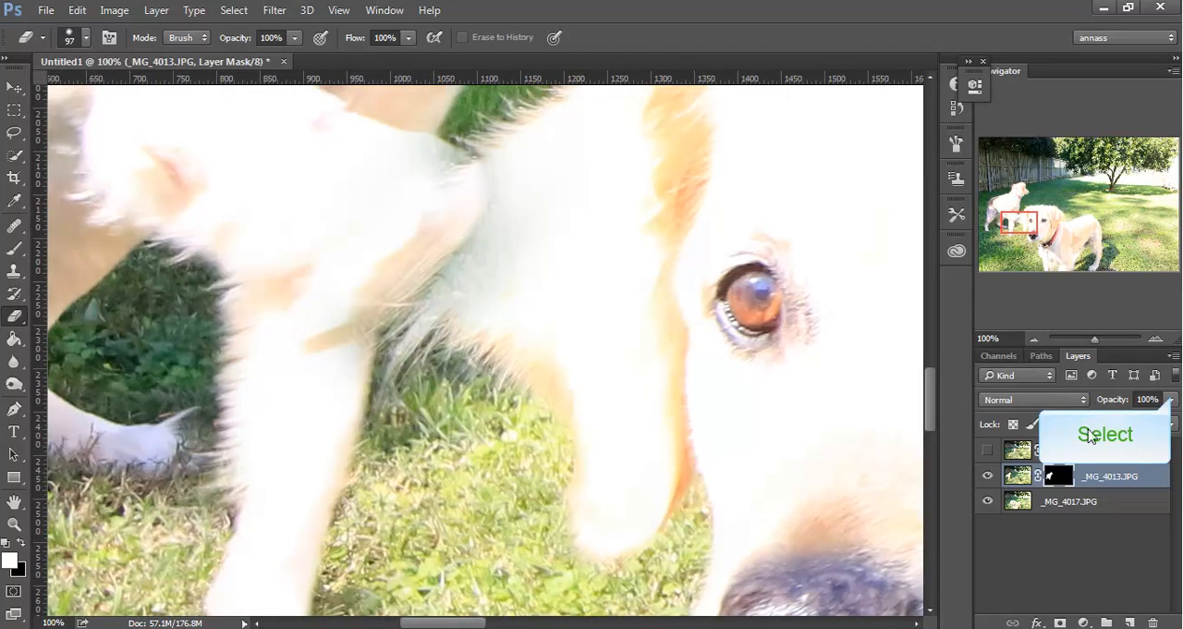
click(1173, 399)
drag(1172, 419, 1130, 424)
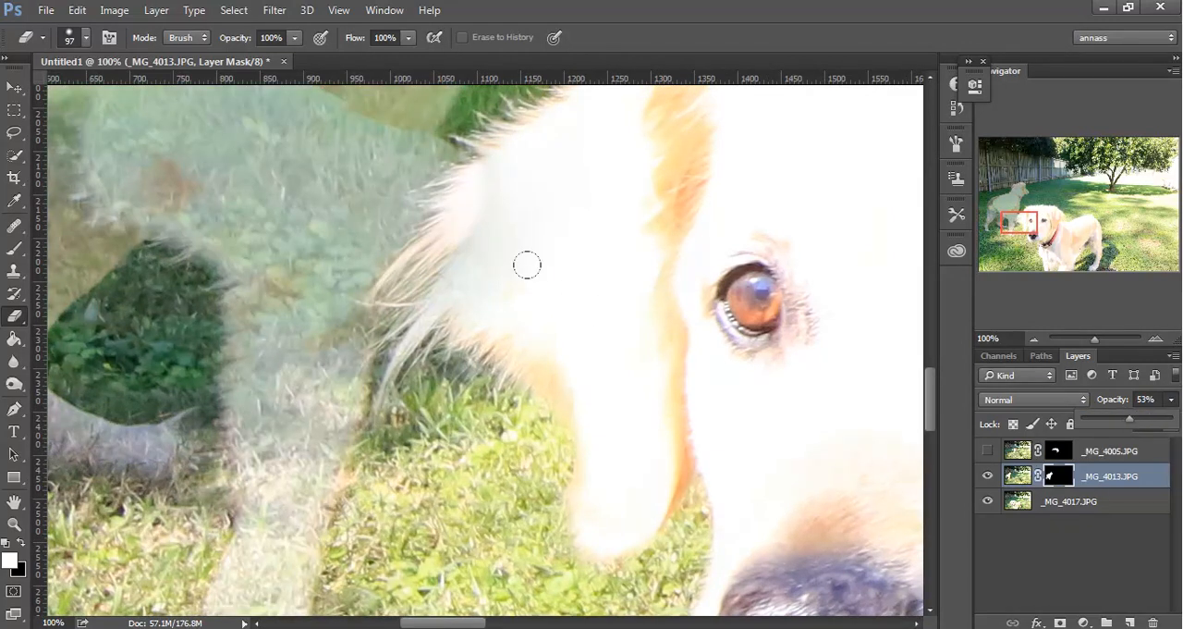
Erase the _MG_4013.JPG overlap along the front dog's ear fur, reducing the eraser to 20 px, and restore the layer to 100% opacity.
click(465, 185)
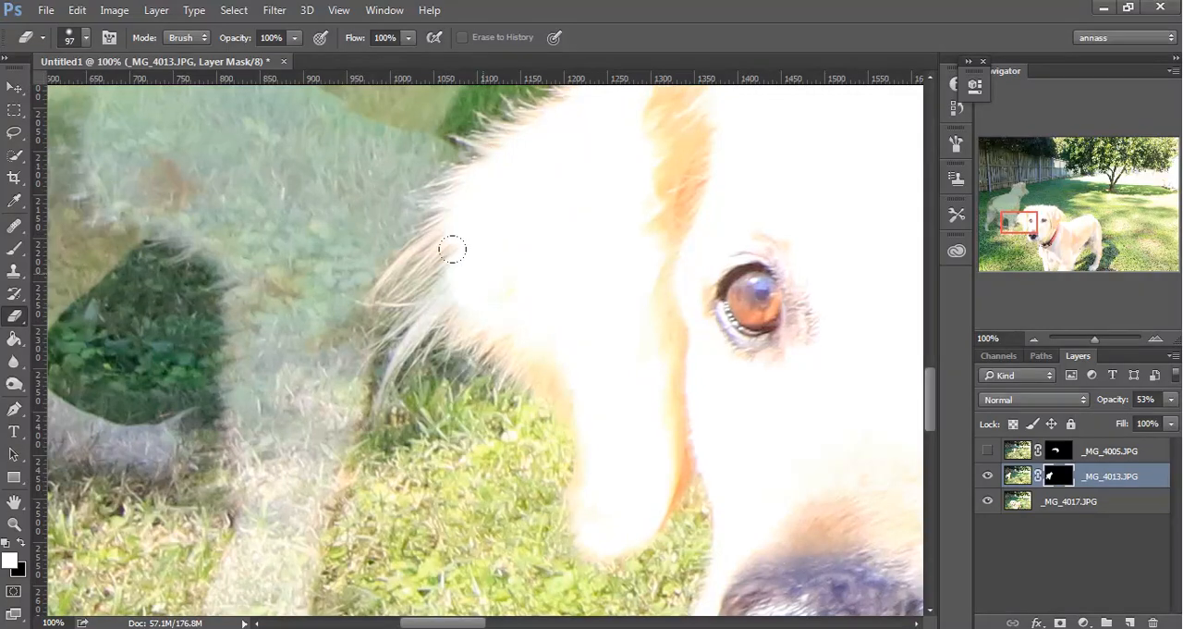
right_click(504, 271)
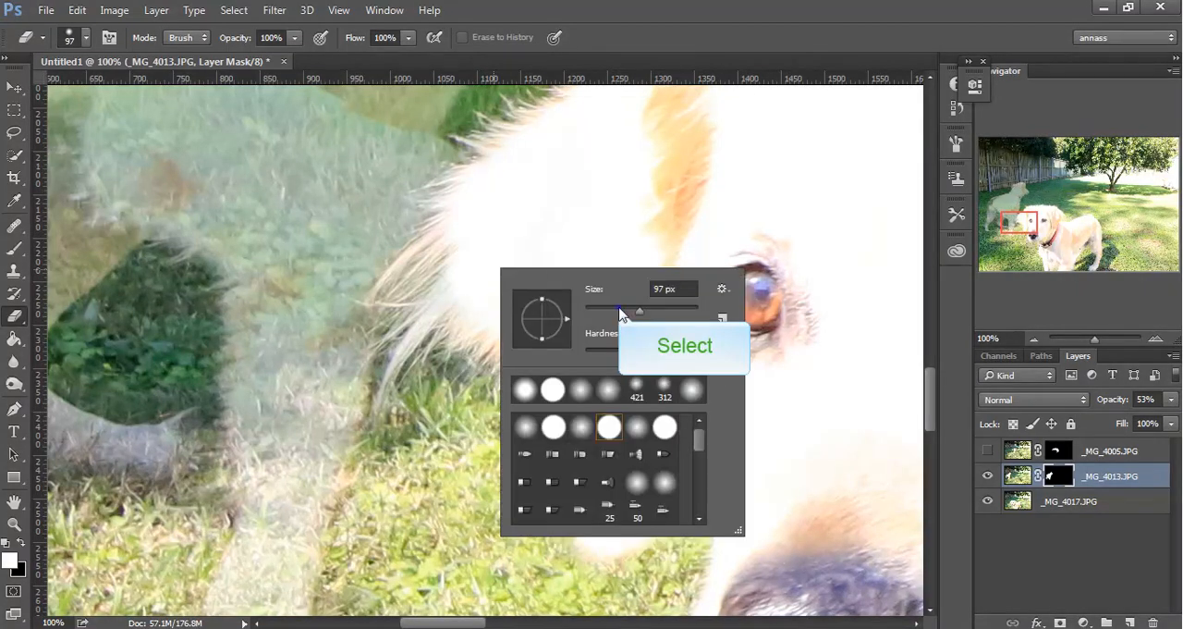
drag(611, 290, 581, 290)
click(474, 263)
right_click(487, 281)
click(588, 324)
click(462, 299)
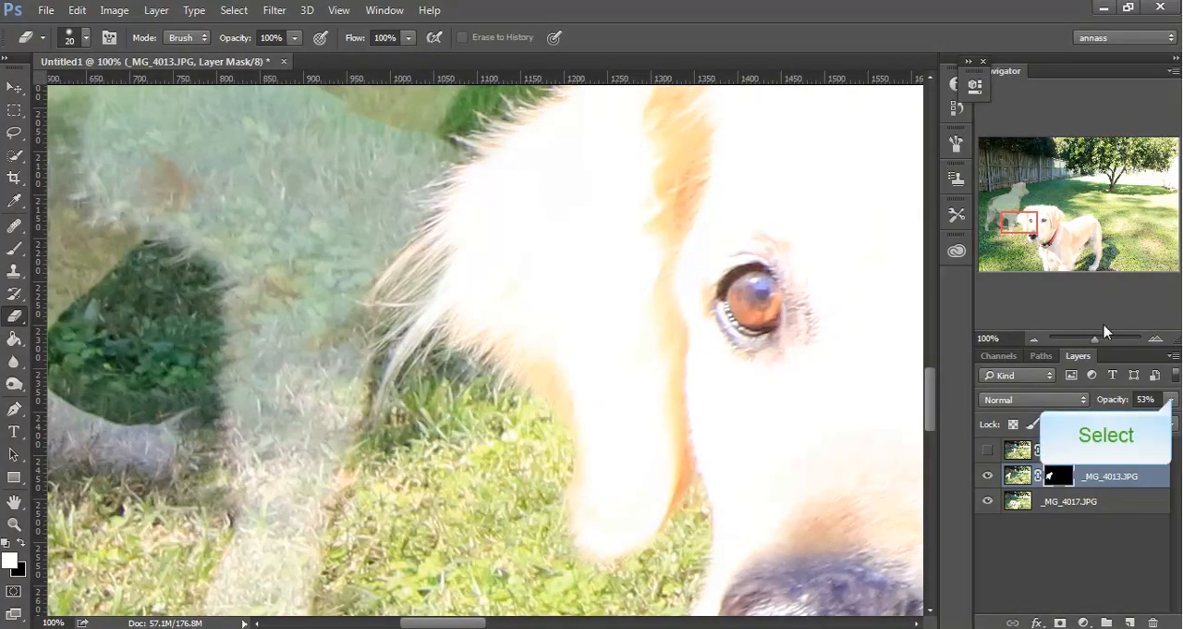
click(1173, 400)
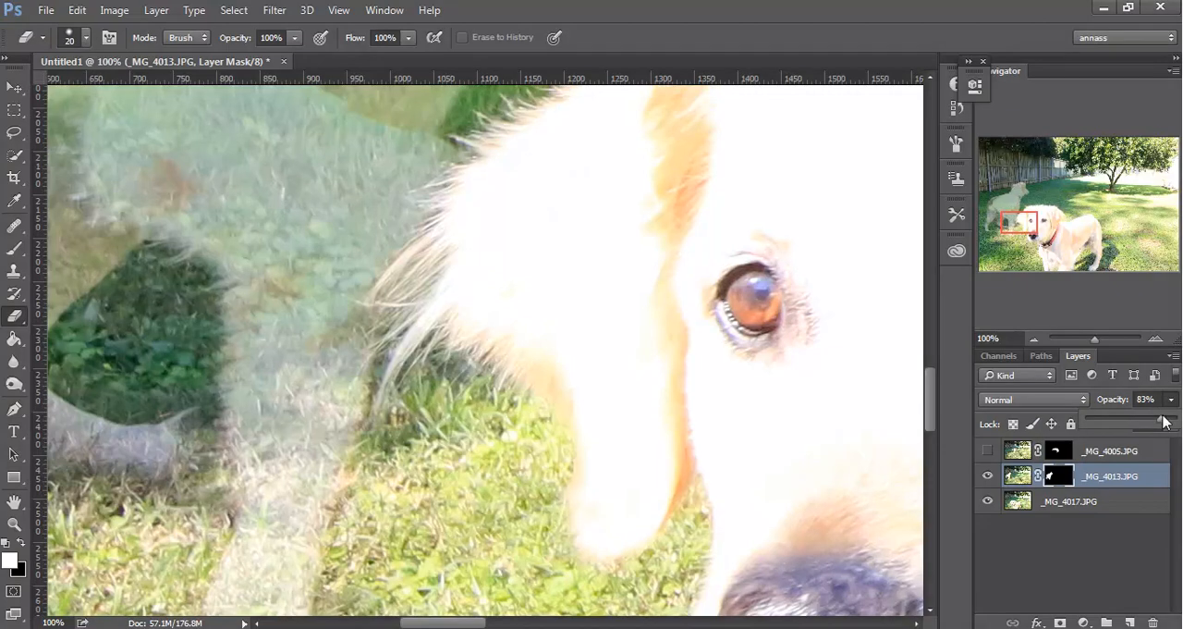
drag(1137, 422, 1176, 419)
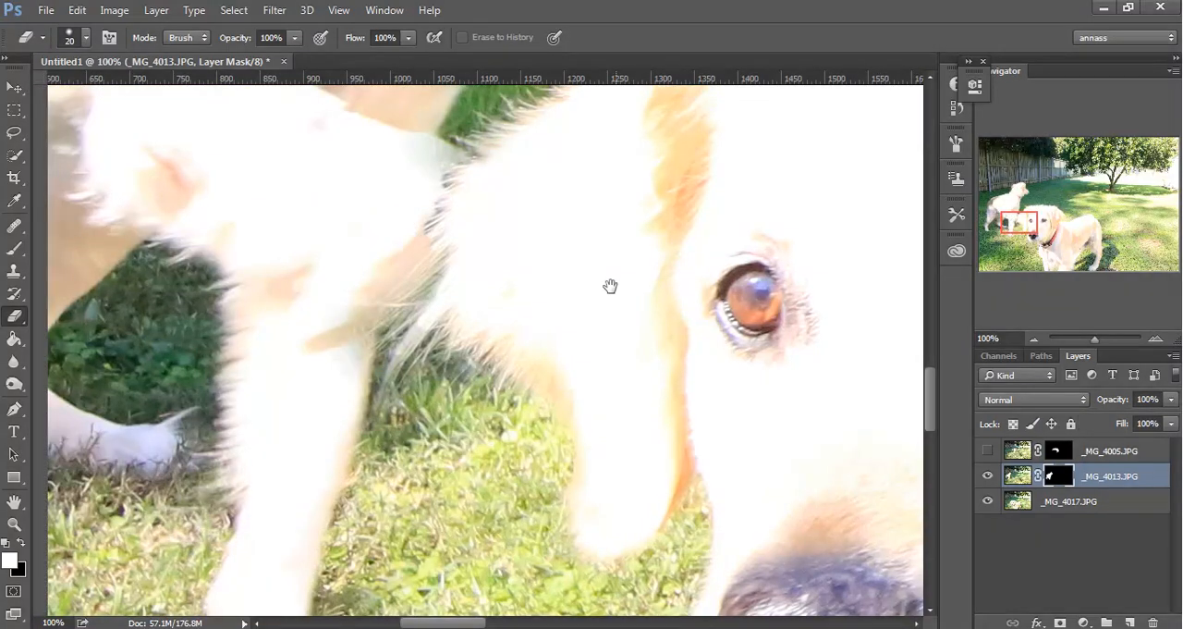
Swap to a white background colour and restore the left dog's raised leg beside the front dog's ear with 41 px and 18 px erasers.
drag(612, 233, 636, 411)
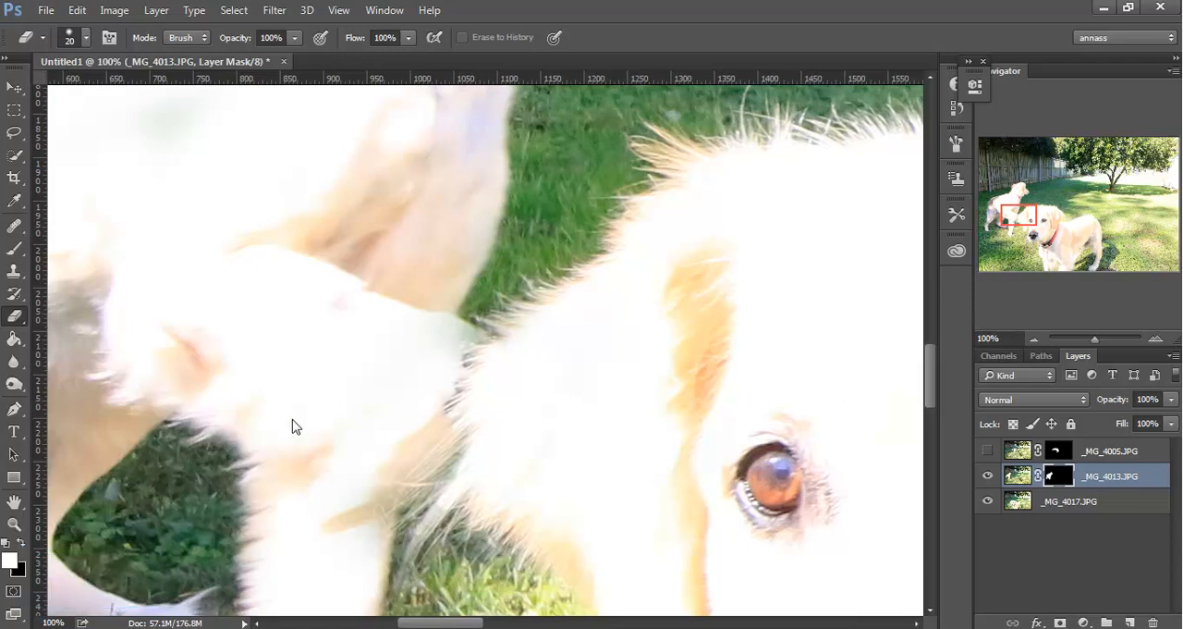
click(19, 544)
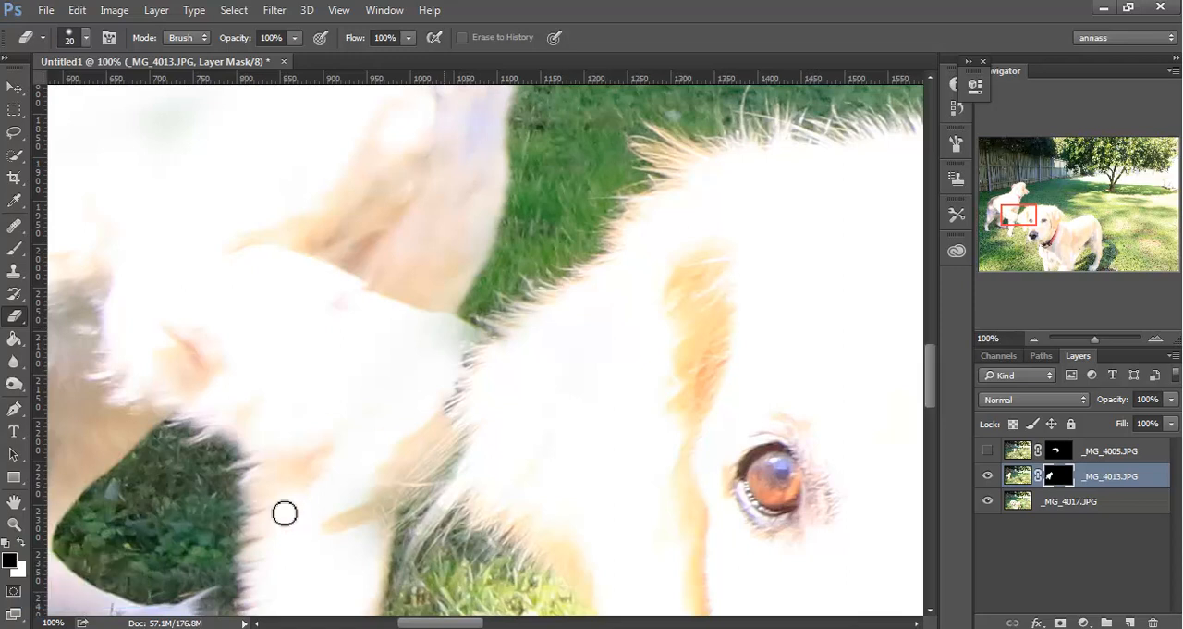
right_click(446, 331)
click(556, 370)
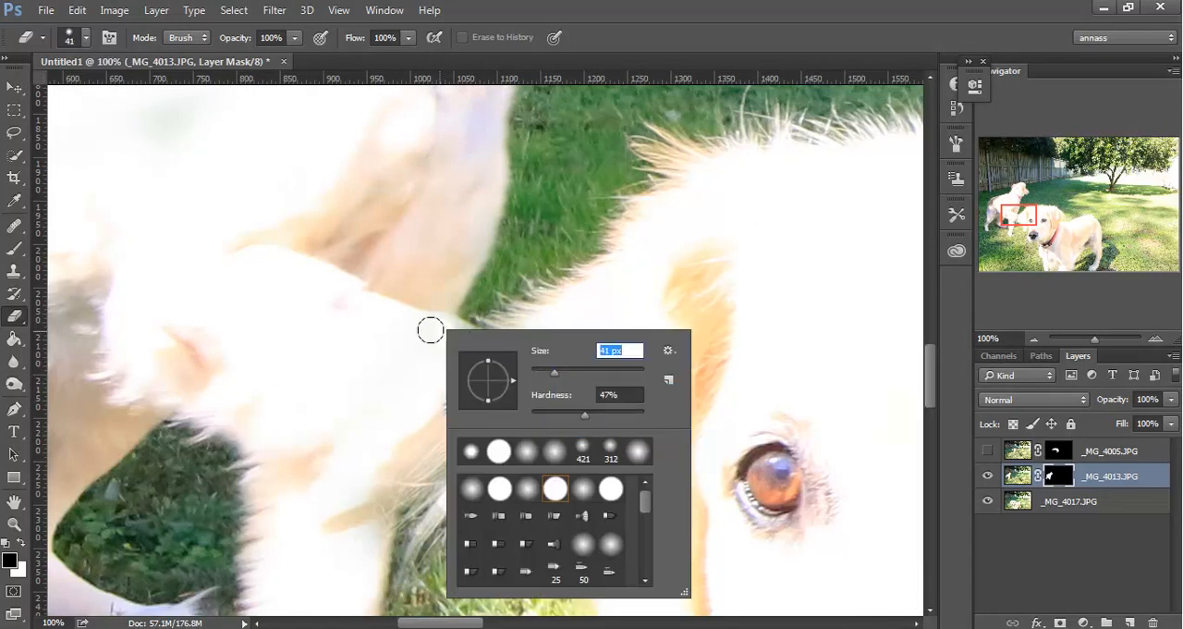
click(430, 330)
right_click(454, 330)
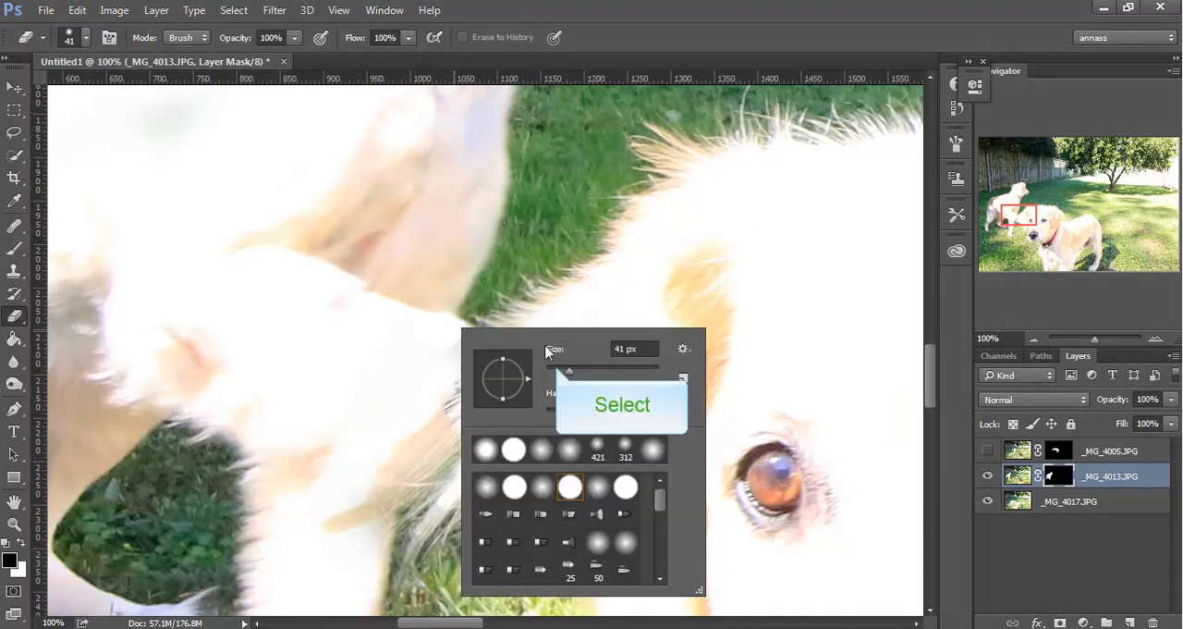
click(556, 370)
click(444, 332)
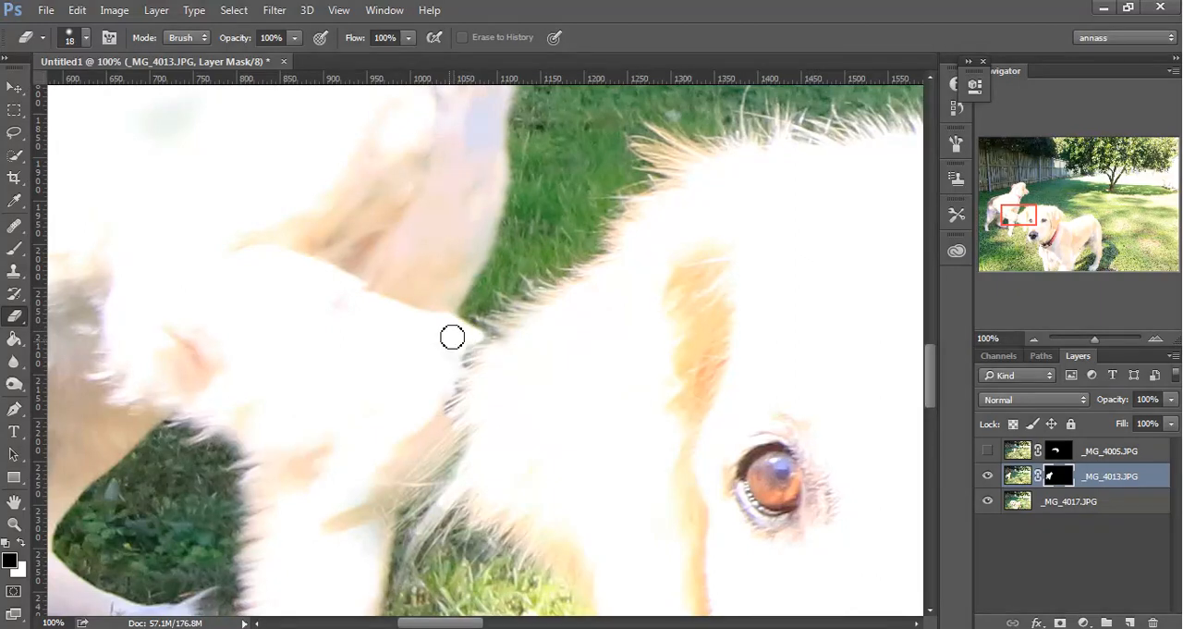
Show the _MG_4005.JPG layer again and examine the edges where the back dog meets the front dog, ending on the whole image.
key(ctrl+0)
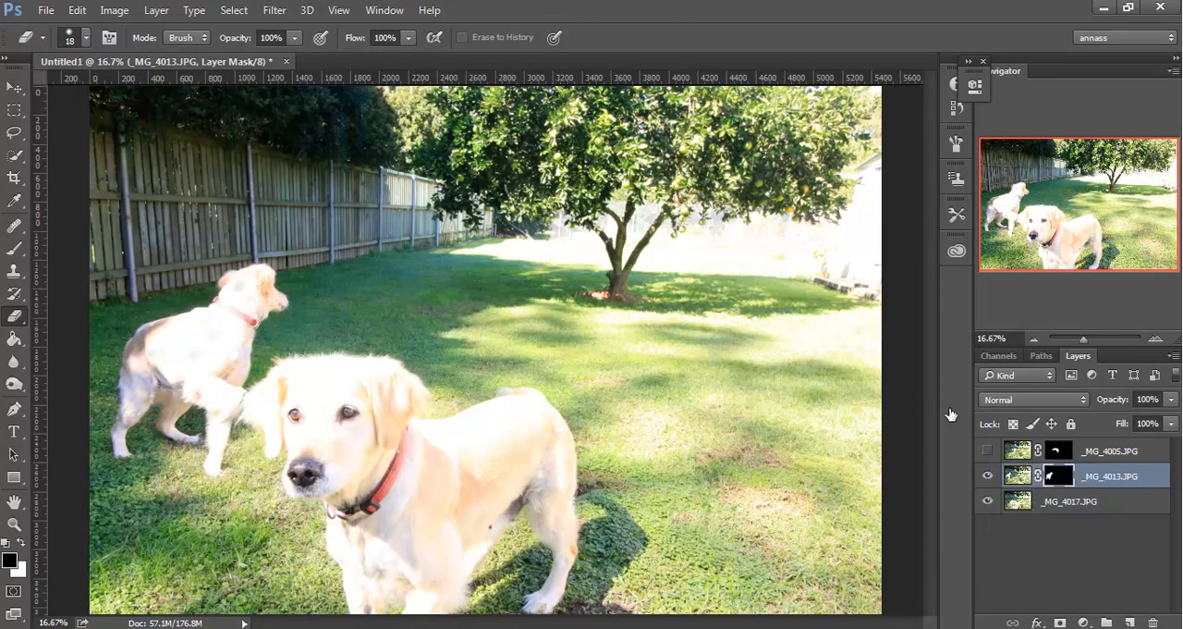
click(989, 450)
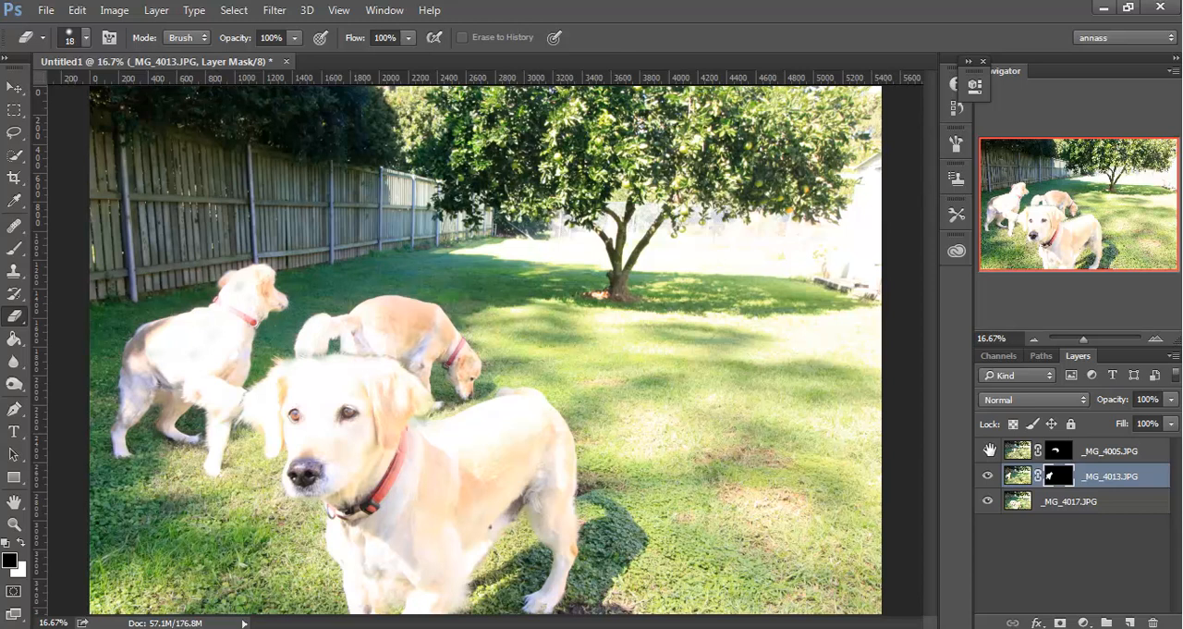
key(ctrl+plus)
key(ctrl+plus)
drag(443, 465, 625, 401)
key(ctrl+plus)
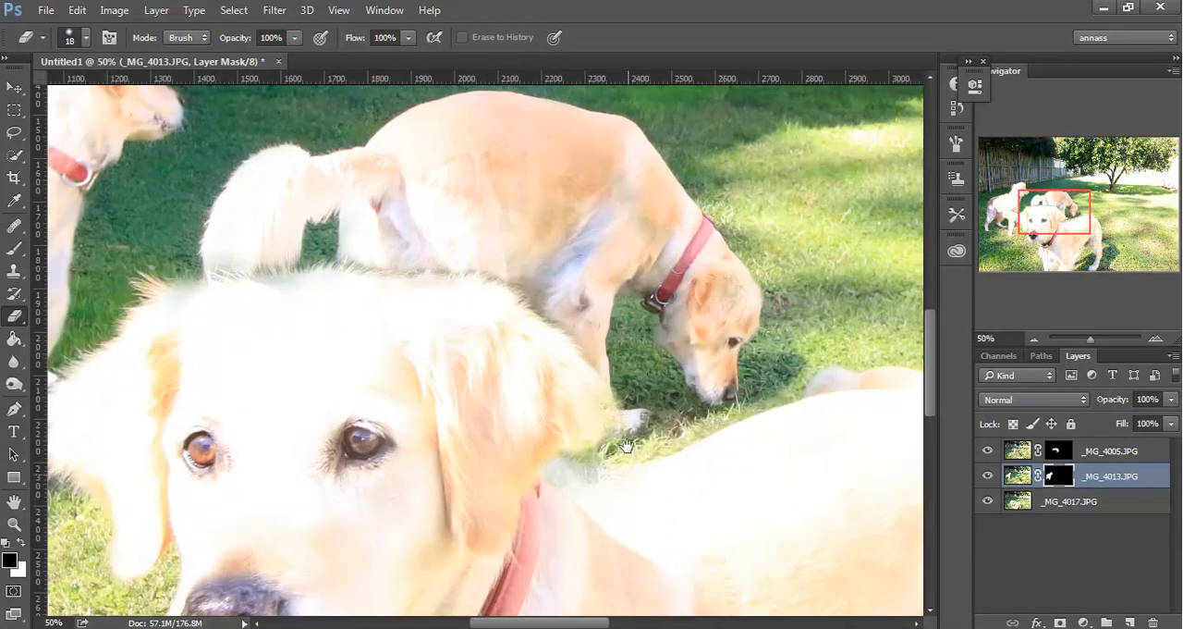
drag(627, 473, 509, 397)
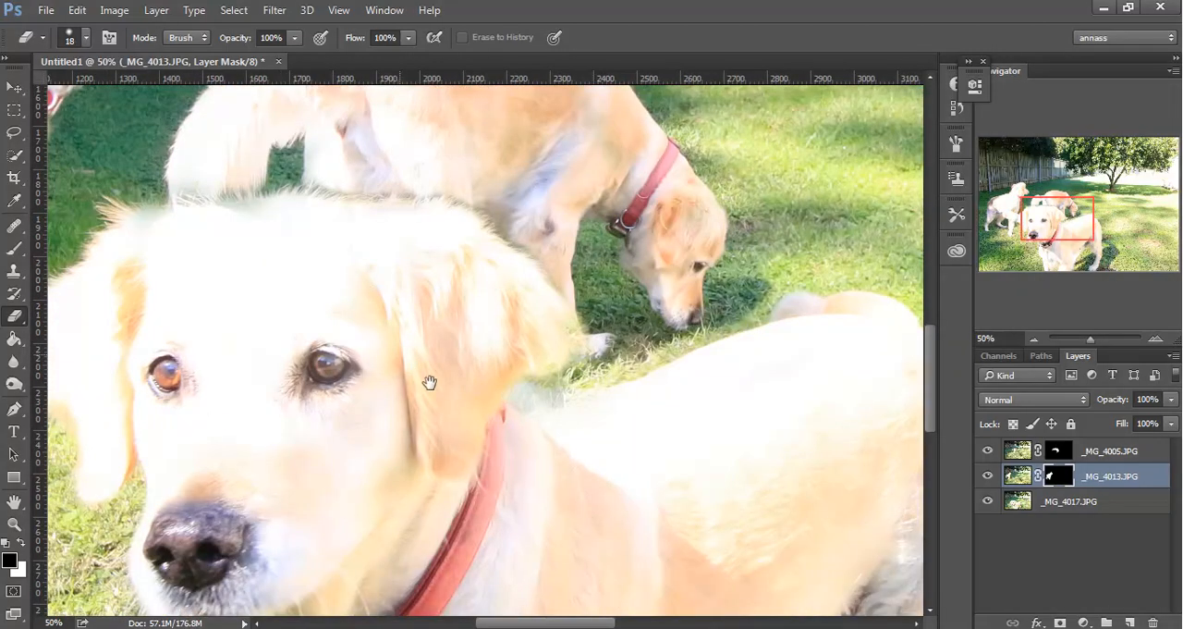
drag(417, 371, 462, 450)
key(ctrl+minus)
key(ctrl+minus)
key(ctrl+minus)
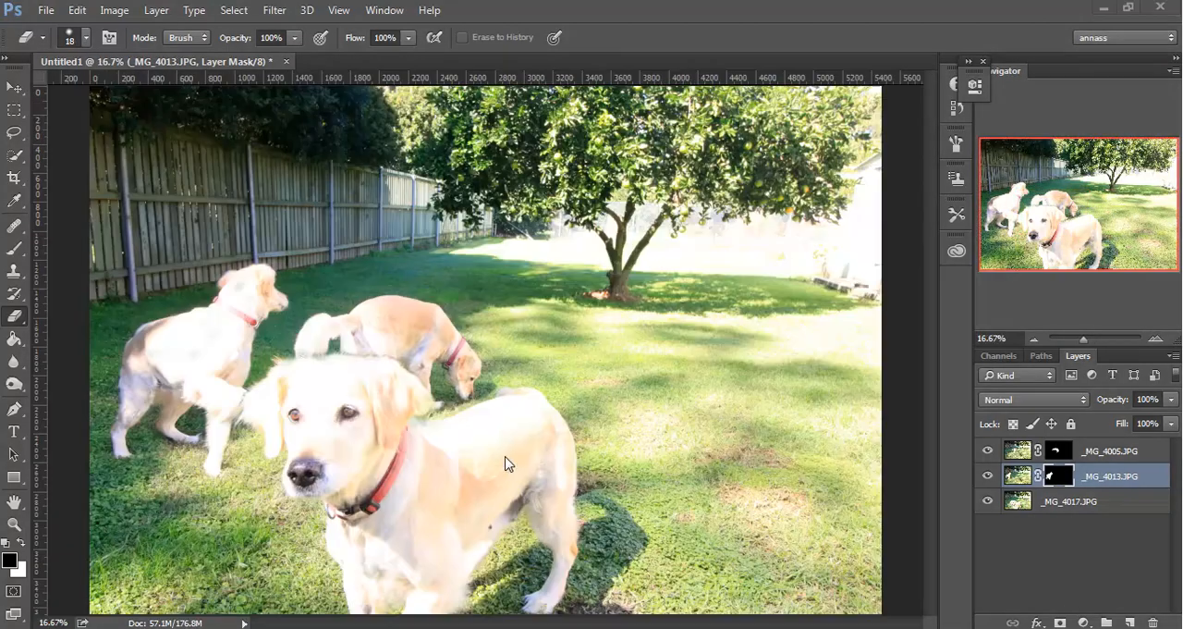